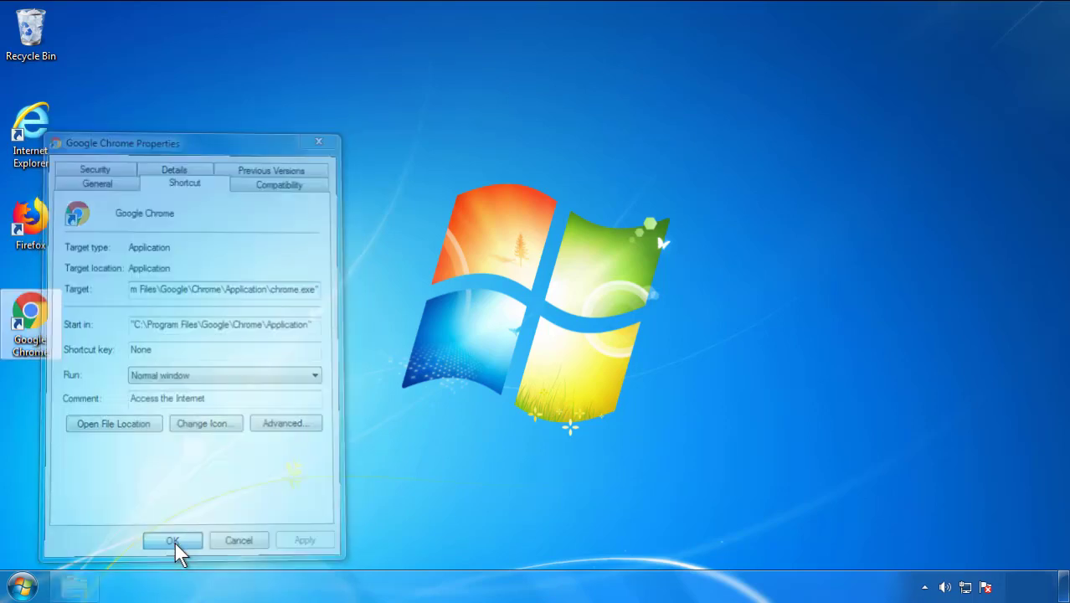
Confirm and close the Google Chrome shortcut's Properties dialog.
click(23, 586)
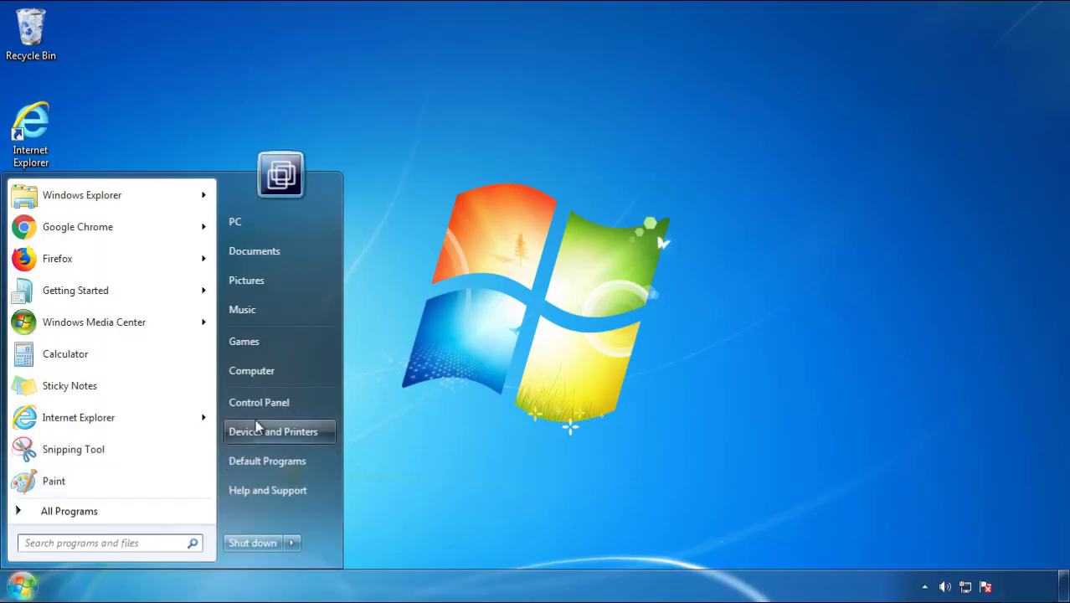
Uninstall SearchMine 2.00 from Programs and Features, sorted newest first by install date, then close it.
click(268, 400)
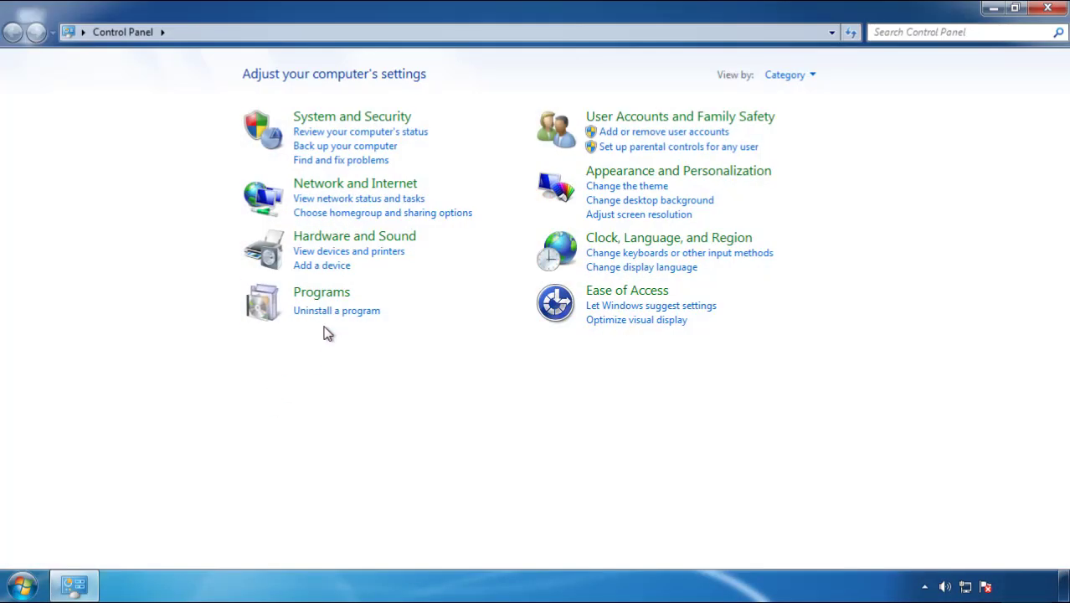
click(334, 310)
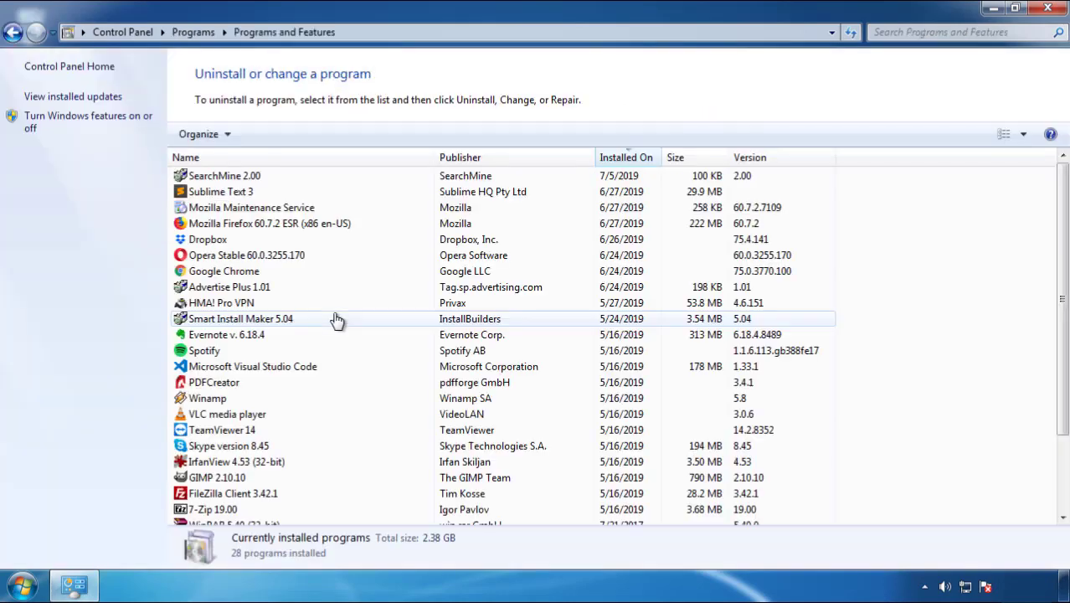
click(627, 159)
click(624, 159)
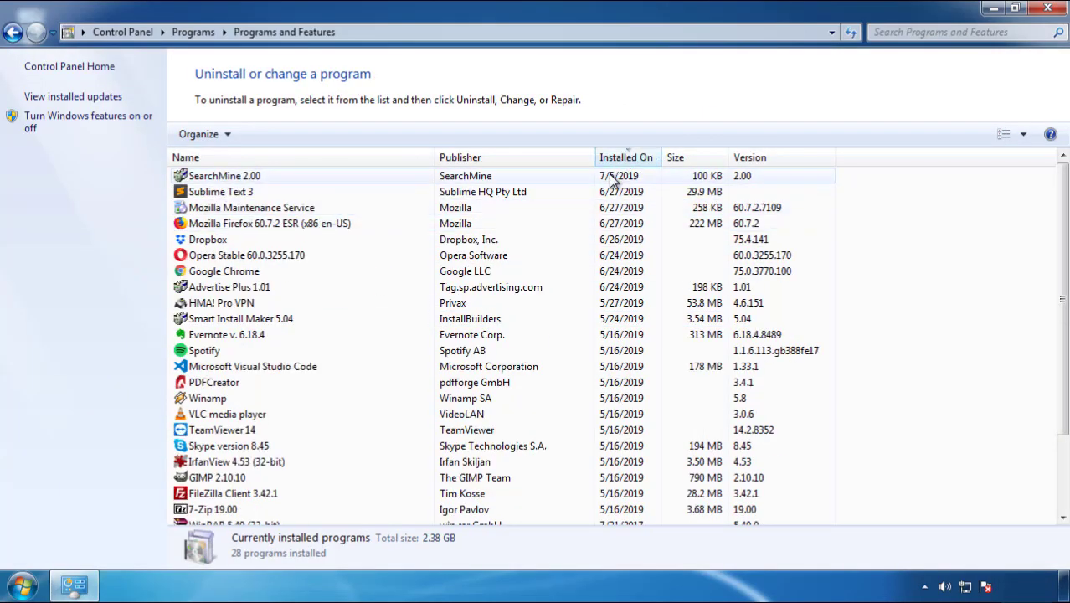
click(226, 177)
click(267, 135)
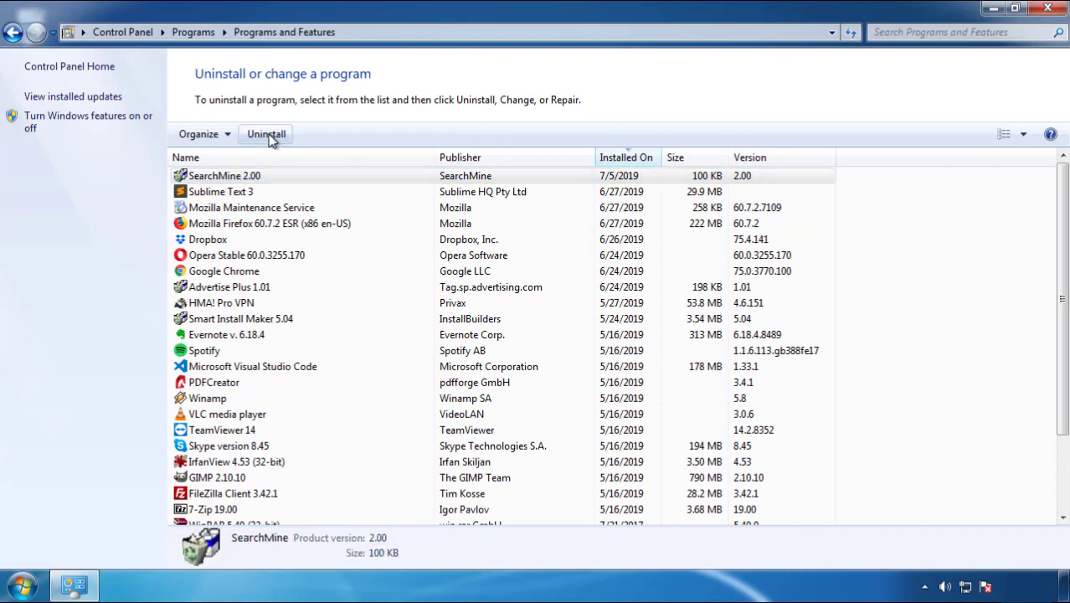
click(626, 444)
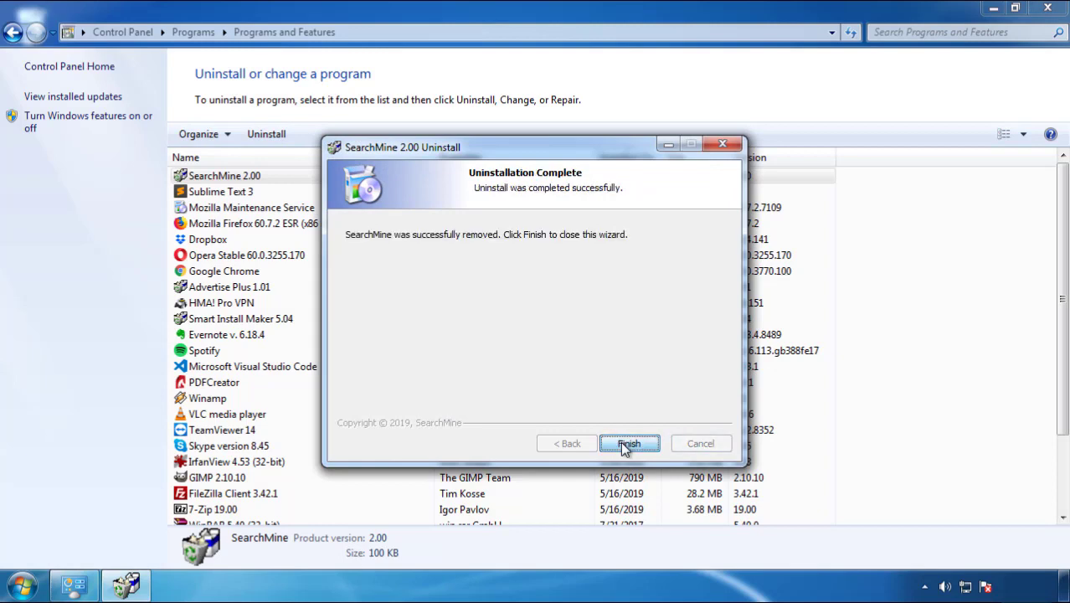
click(621, 442)
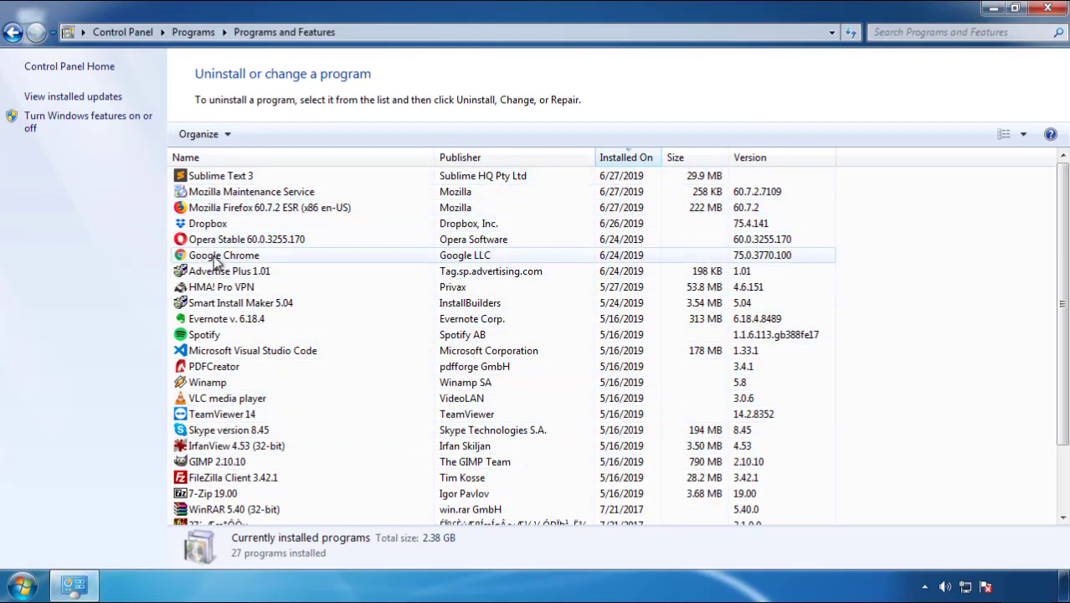
click(1048, 10)
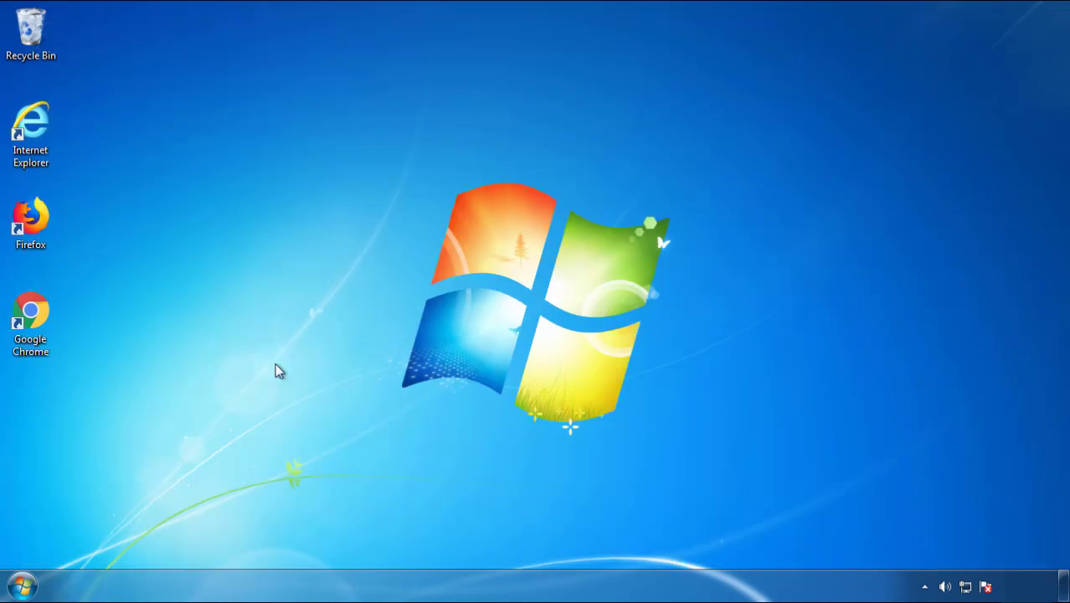
Restart Windows and boot into Safe Mode from the boot options menu.
click(18, 588)
mouse_move(289, 544)
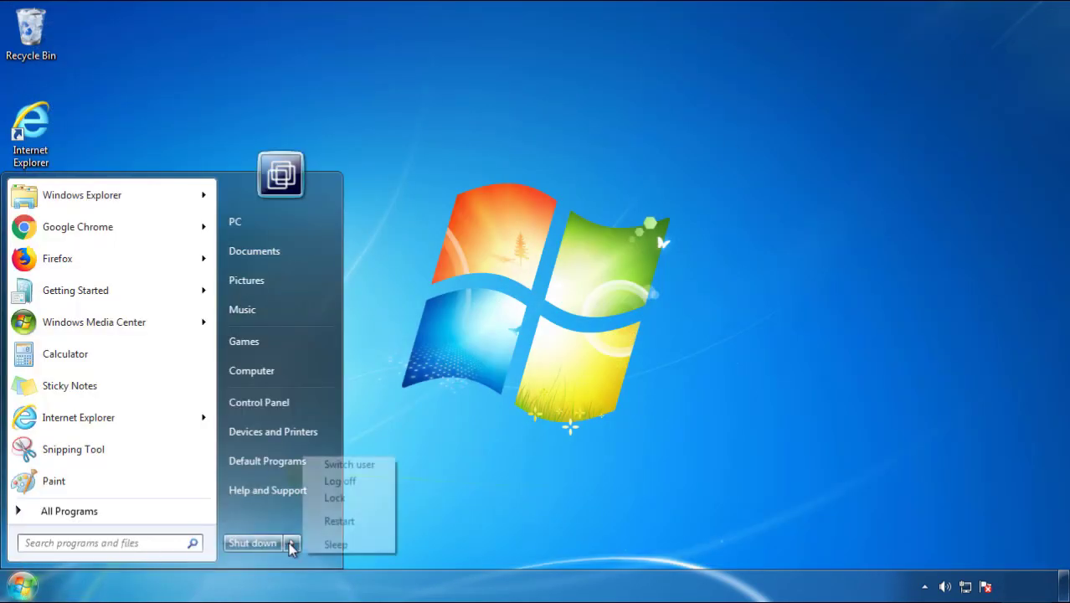
click(444, 522)
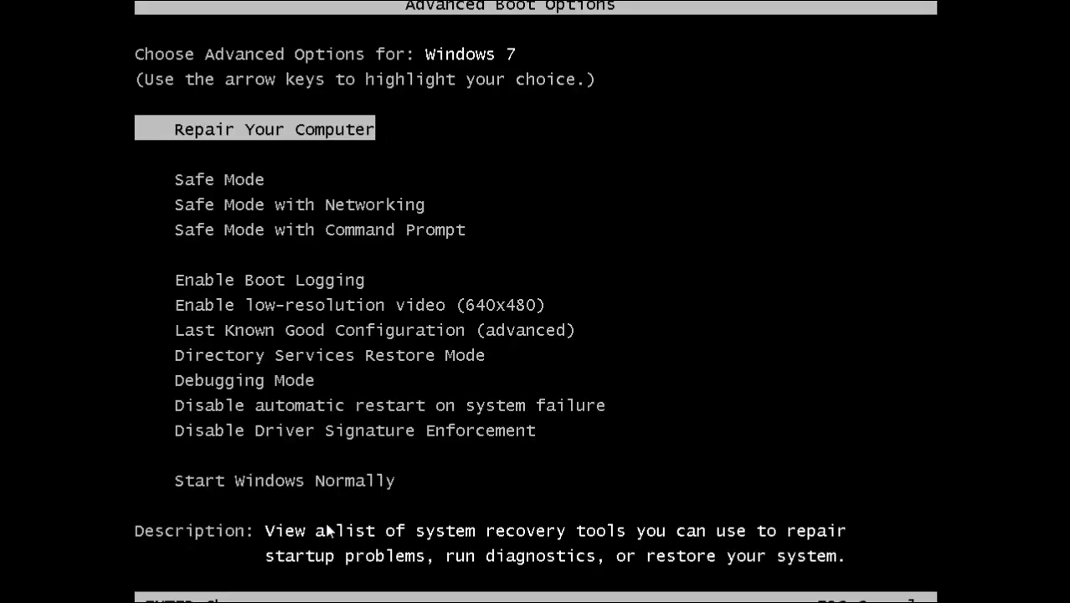
key(Down)
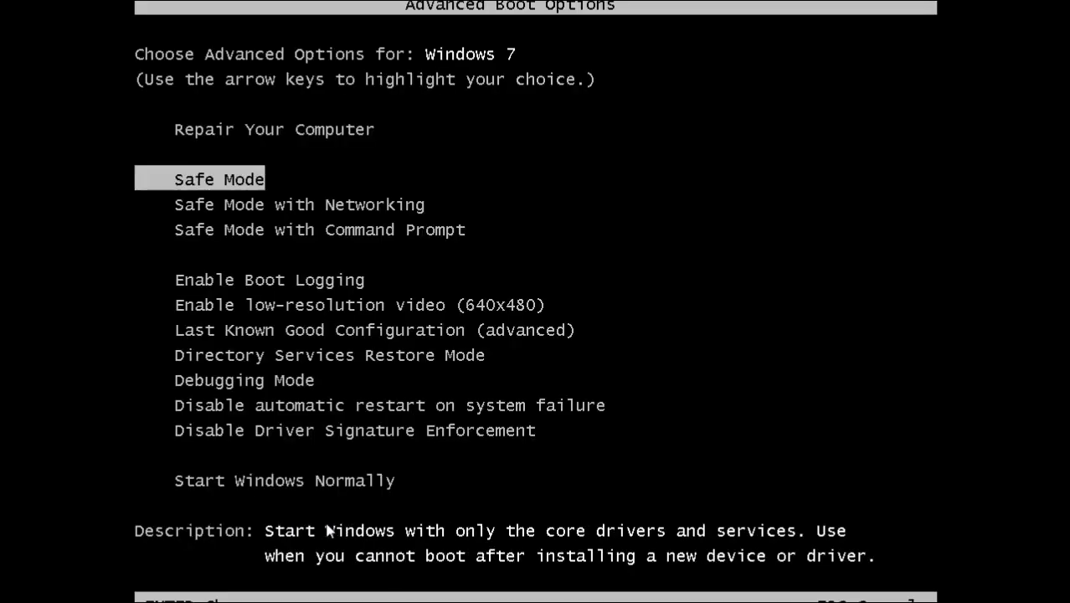
key(Return)
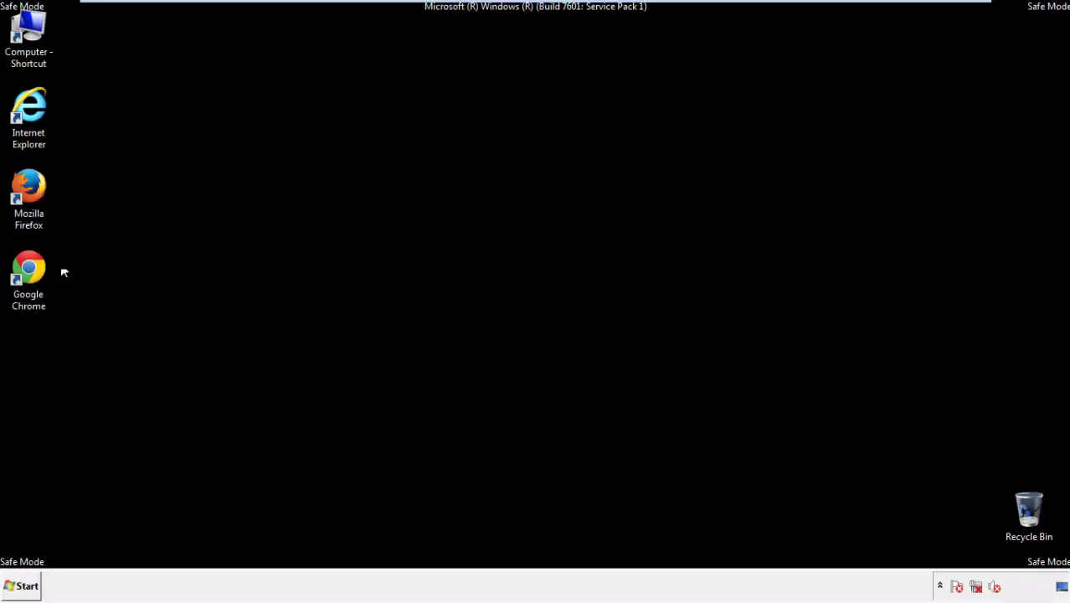
Launch Firefox, decline making it the default browser, and keep the menu bar shown.
double_click(34, 191)
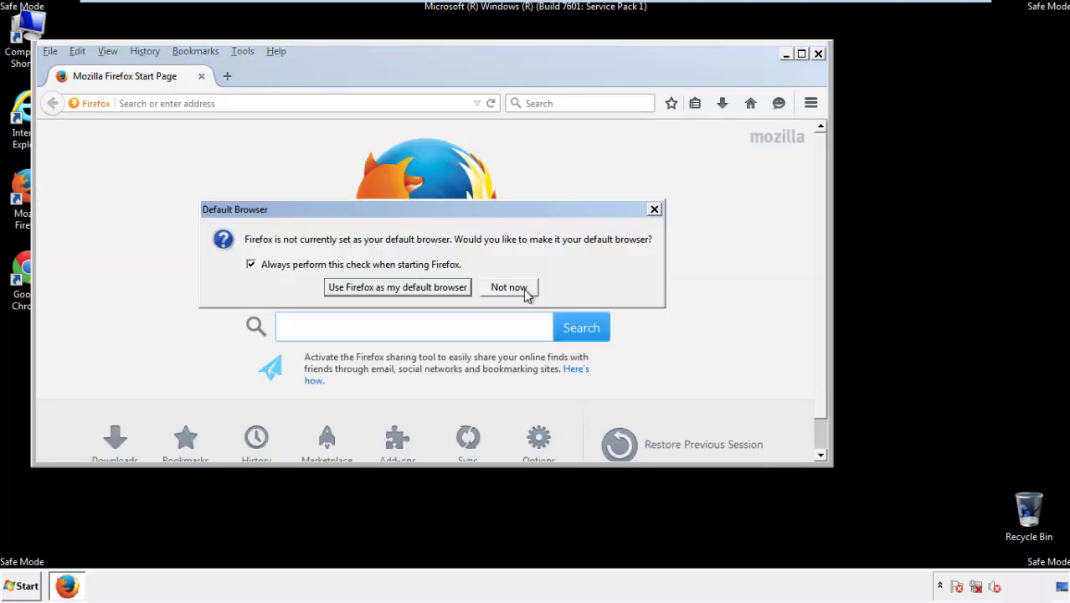
click(512, 287)
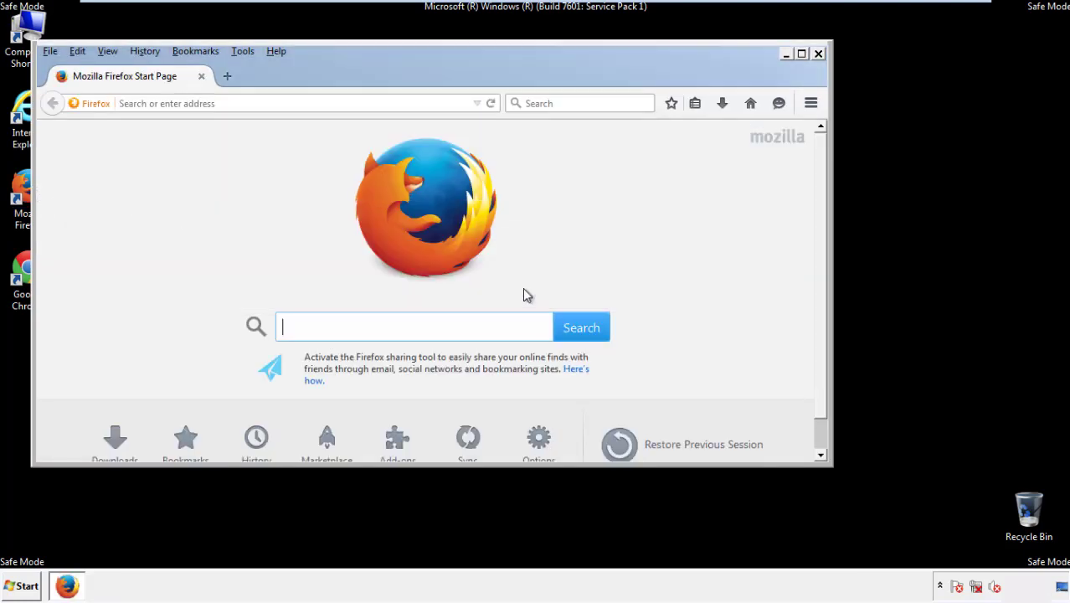
right_click(329, 75)
click(356, 126)
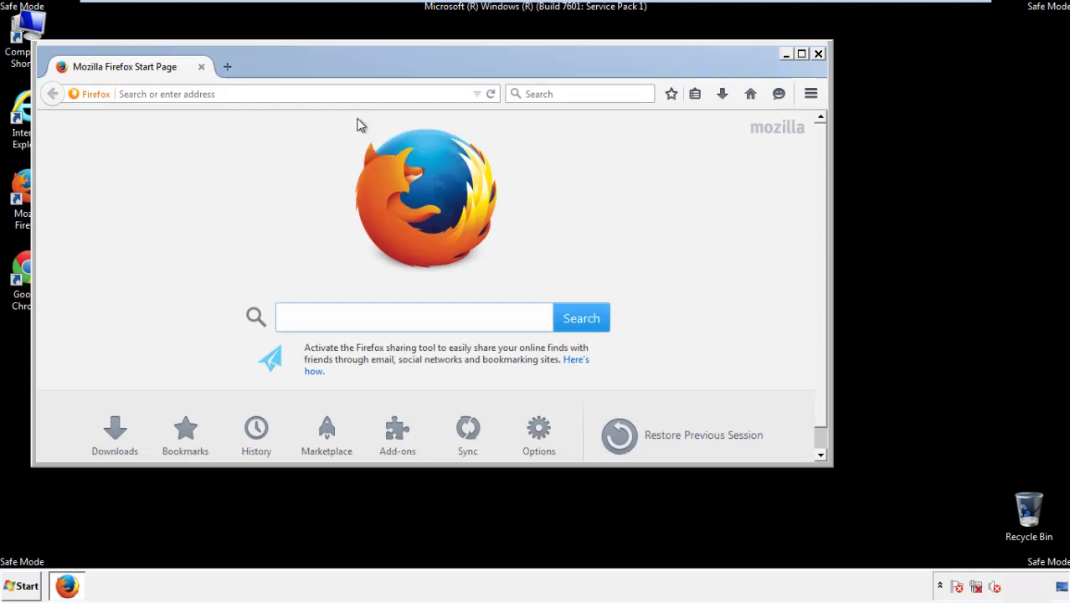
right_click(338, 70)
click(350, 130)
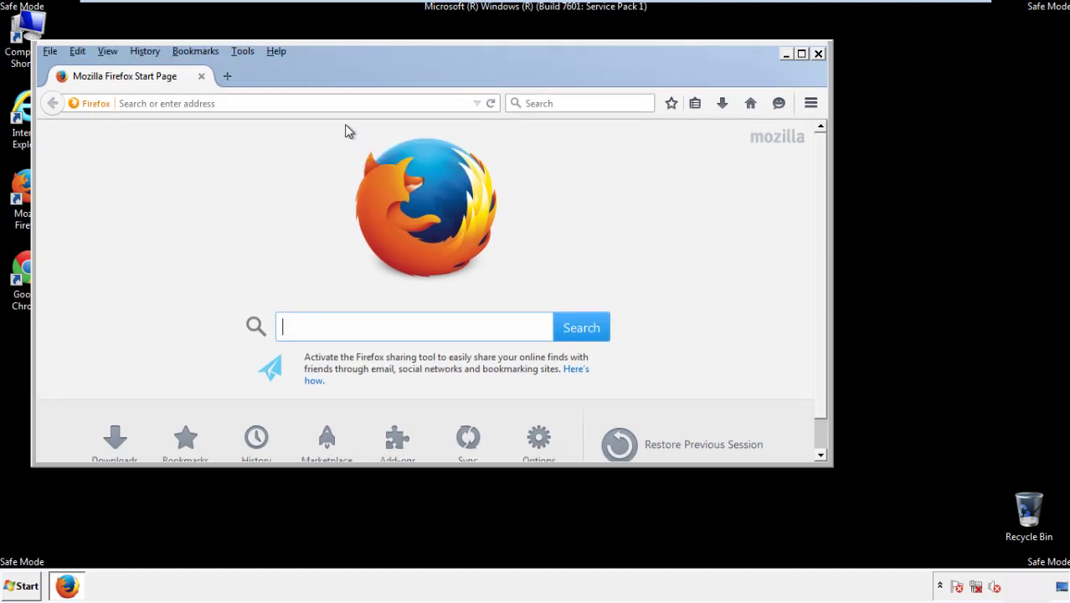
Clear Firefox history for Everything, including offline website data and site preferences.
click(146, 51)
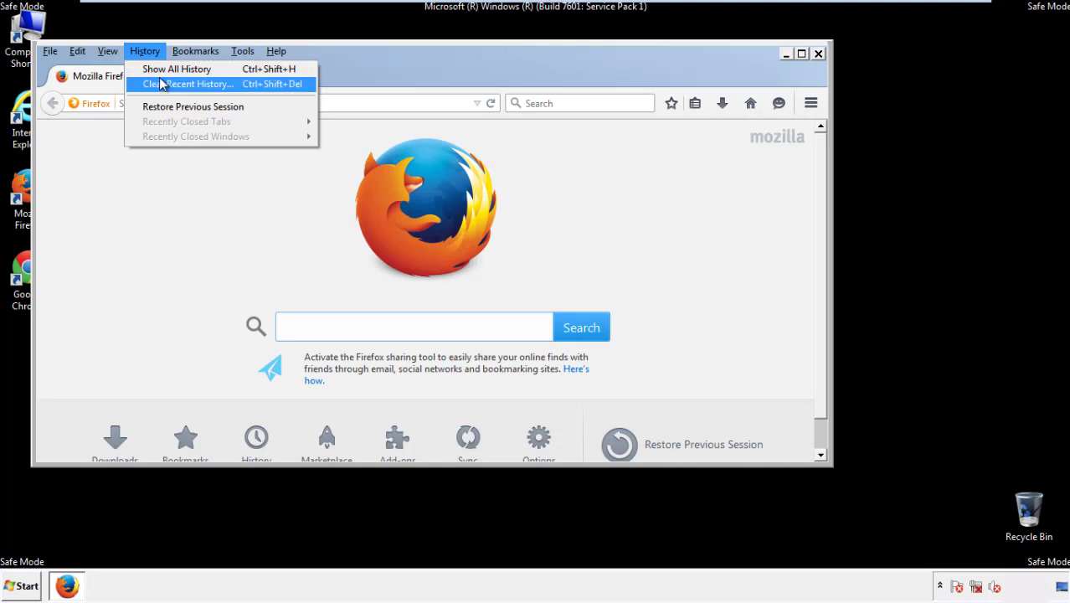
click(162, 84)
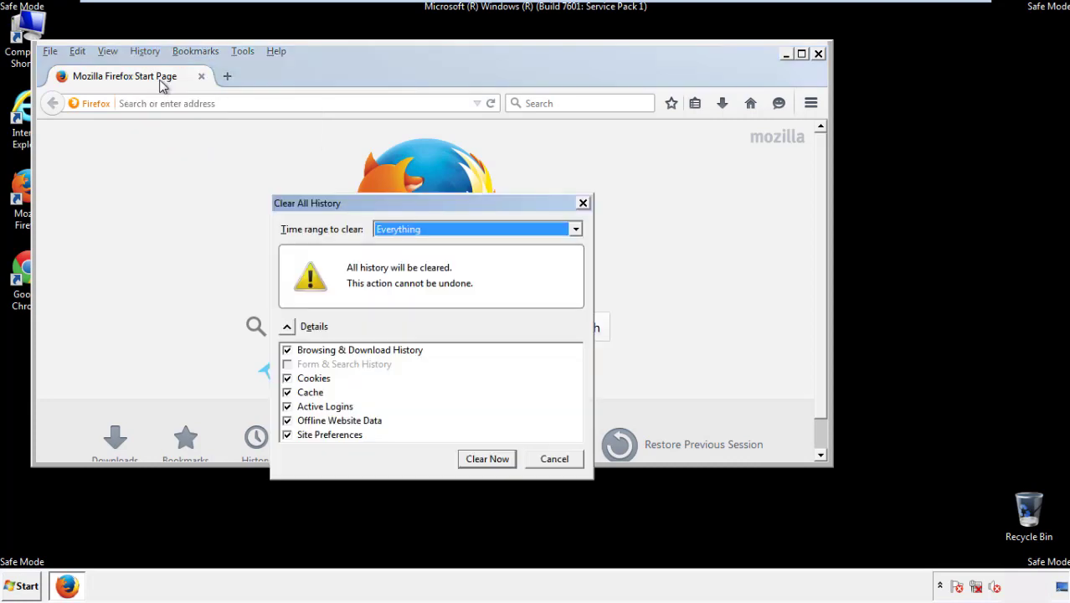
click(394, 230)
click(402, 315)
click(287, 420)
click(286, 420)
click(287, 436)
click(287, 435)
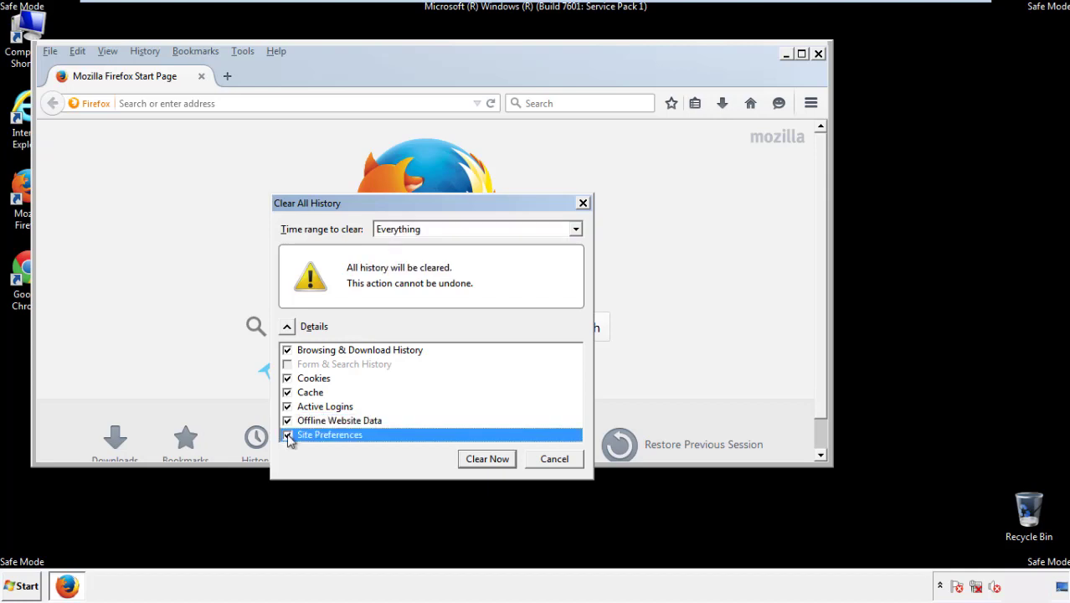
click(485, 459)
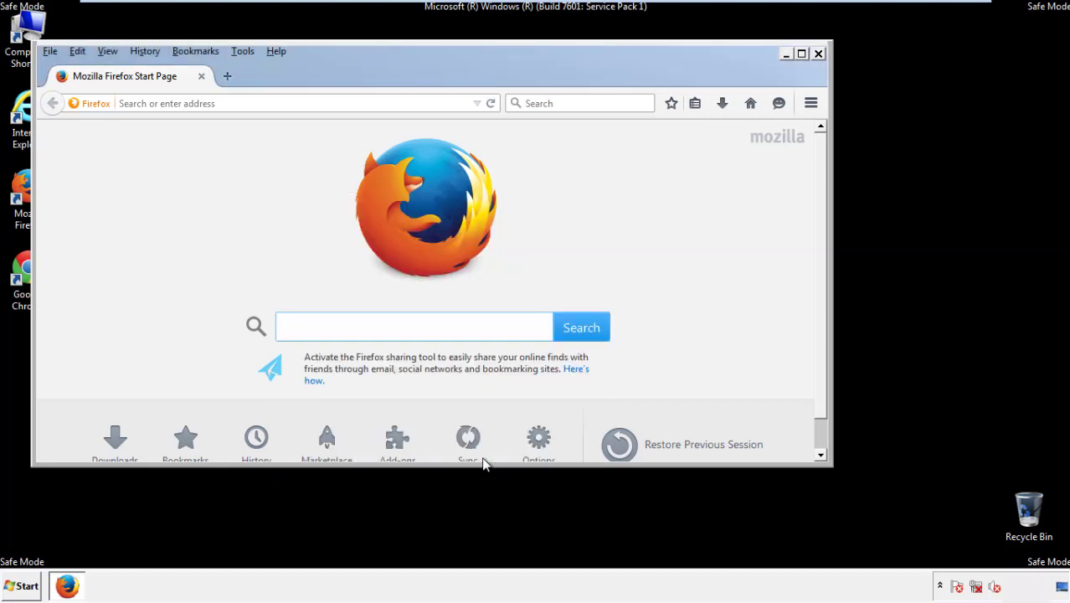
Refresh Firefox to its defaults from Troubleshooting Information, then close Firefox.
click(275, 51)
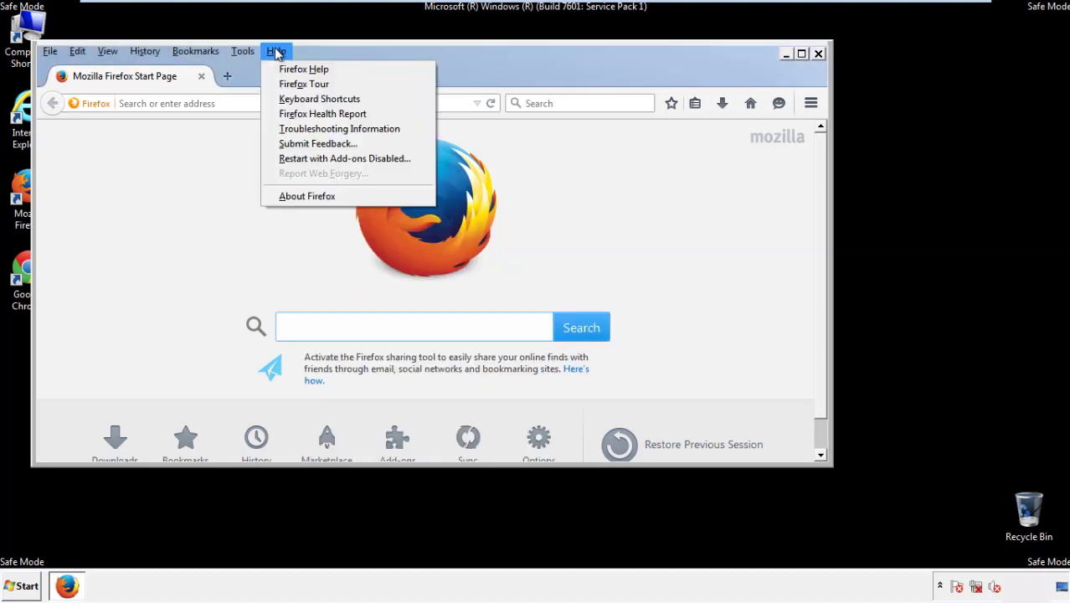
click(309, 128)
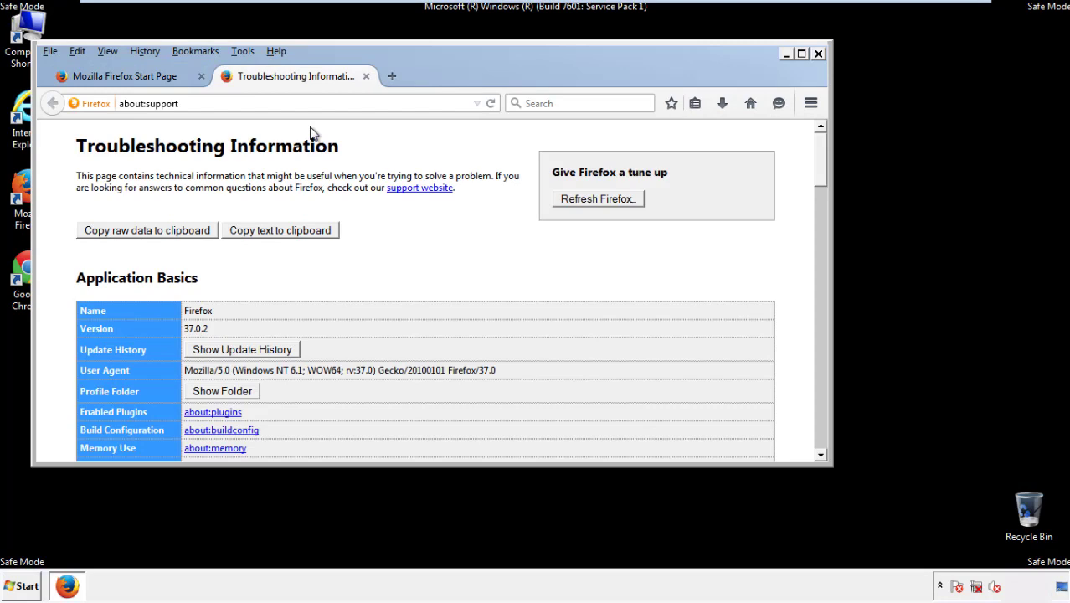
click(621, 201)
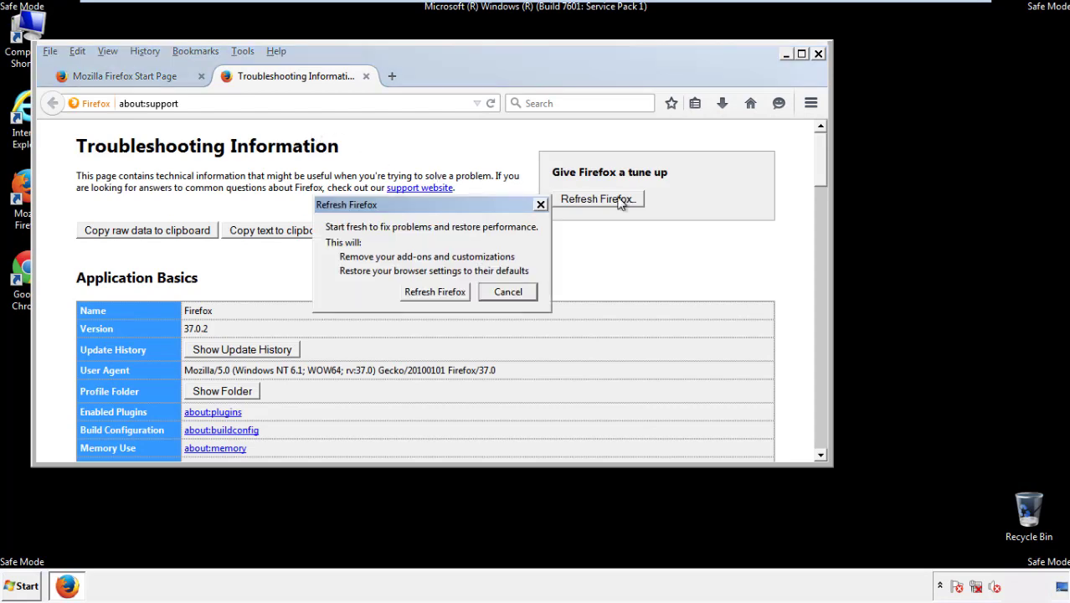
click(435, 293)
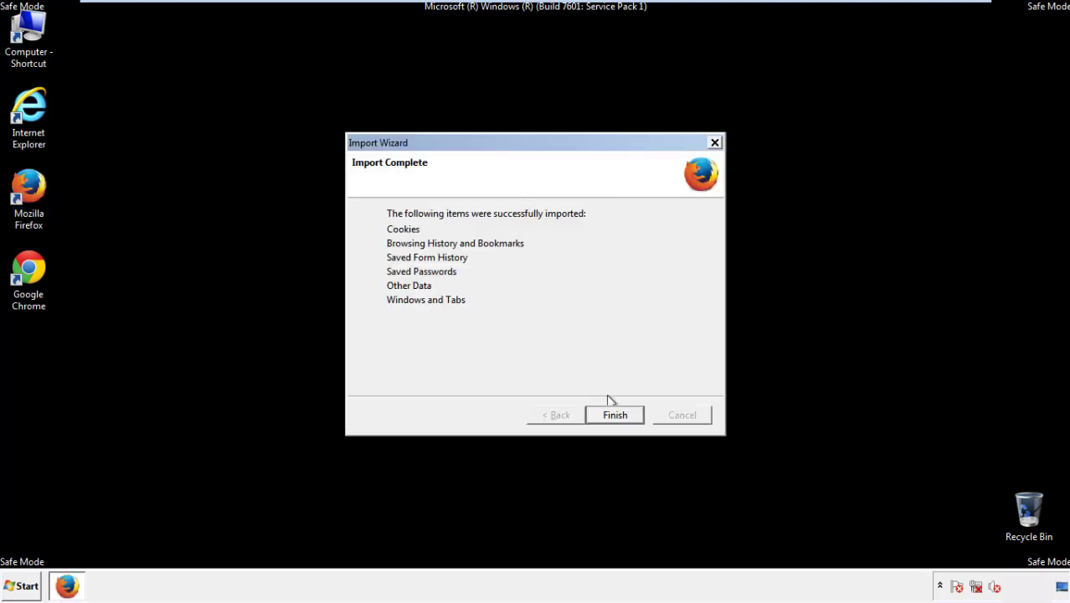
click(615, 415)
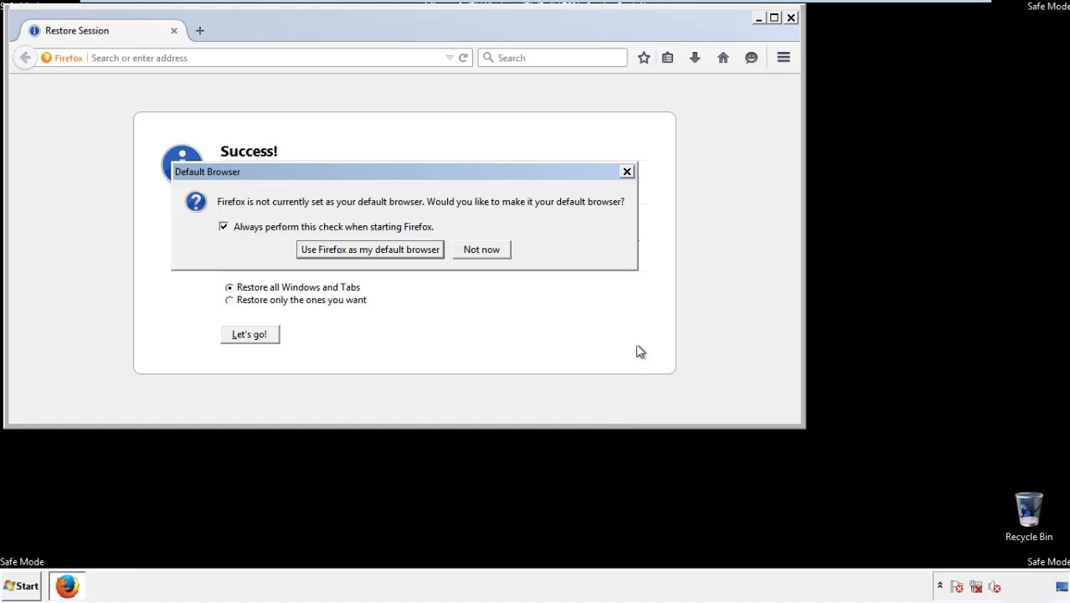
click(482, 250)
click(790, 17)
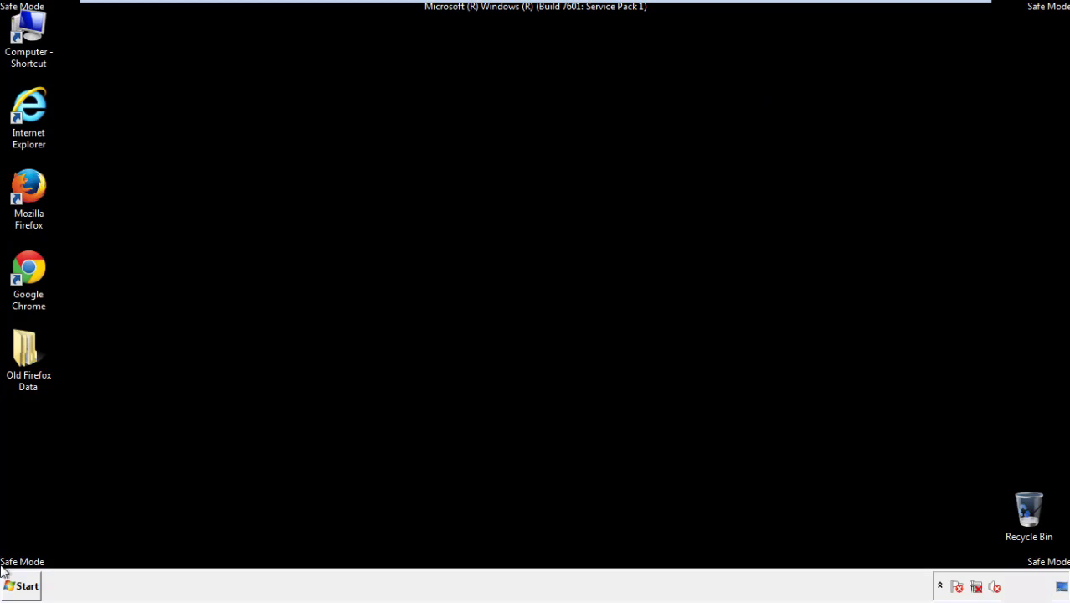
click(25, 266)
Launch Chrome and bring up Clear browsing data from the Settings History page.
double_click(24, 262)
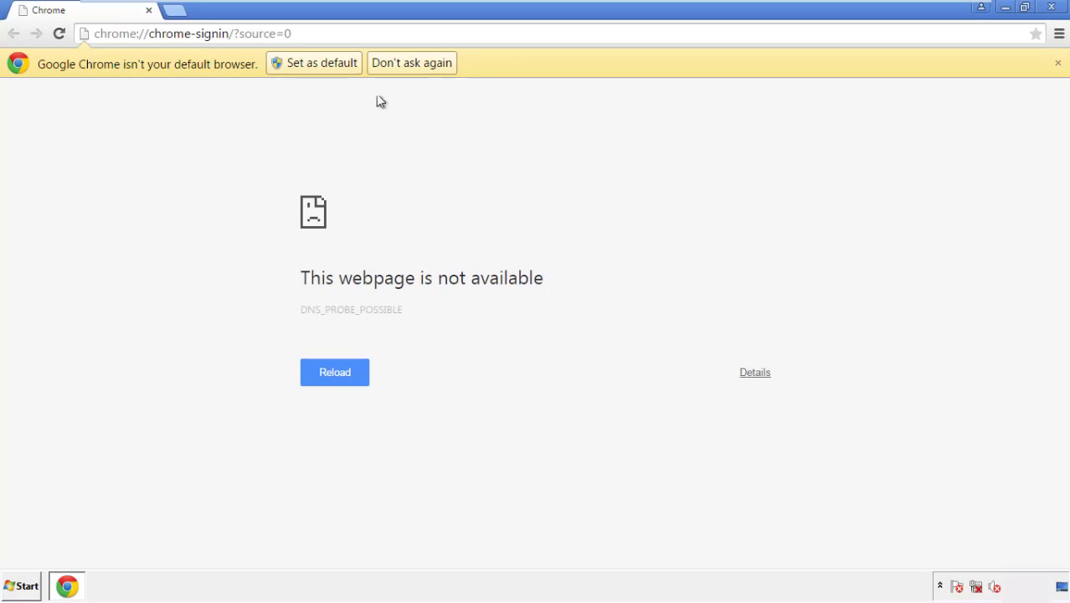
click(431, 67)
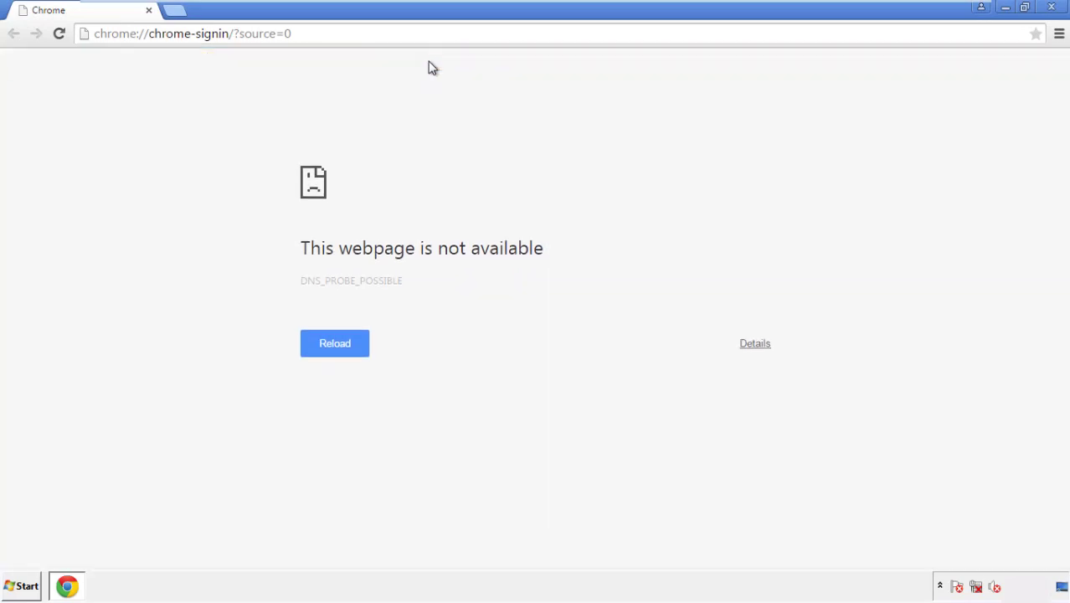
click(1059, 36)
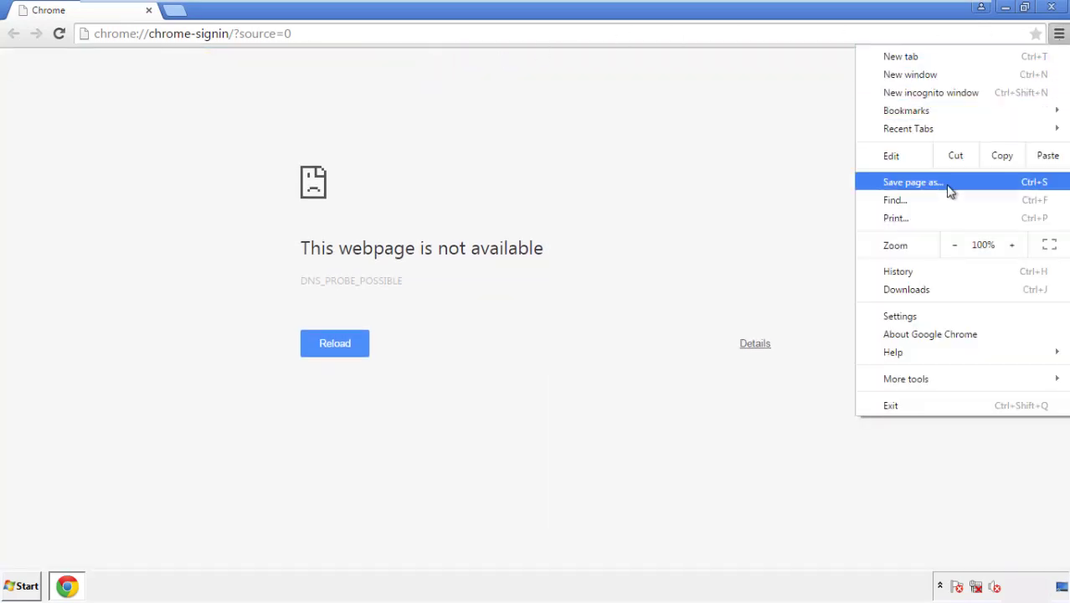
click(905, 315)
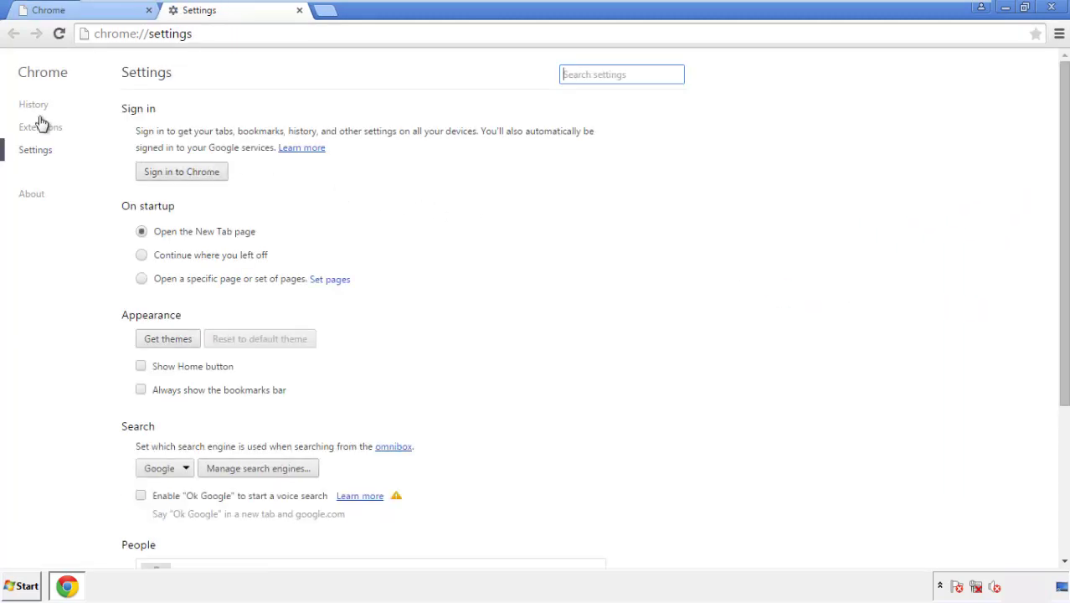
click(39, 108)
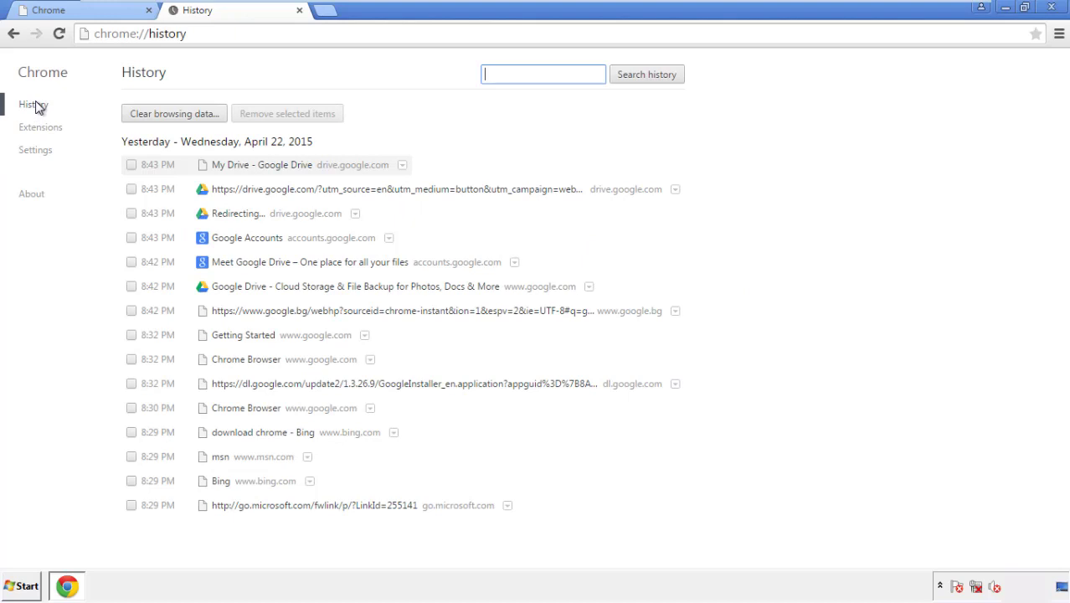
click(161, 118)
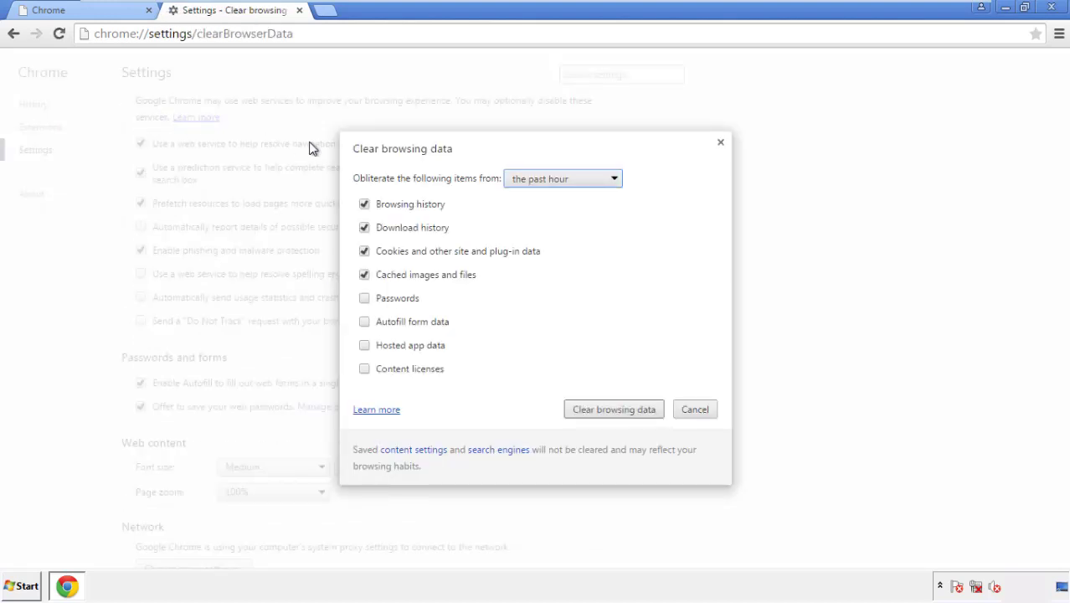
Clear Chrome's browsing data from the beginning of time, including autofill form data.
click(538, 181)
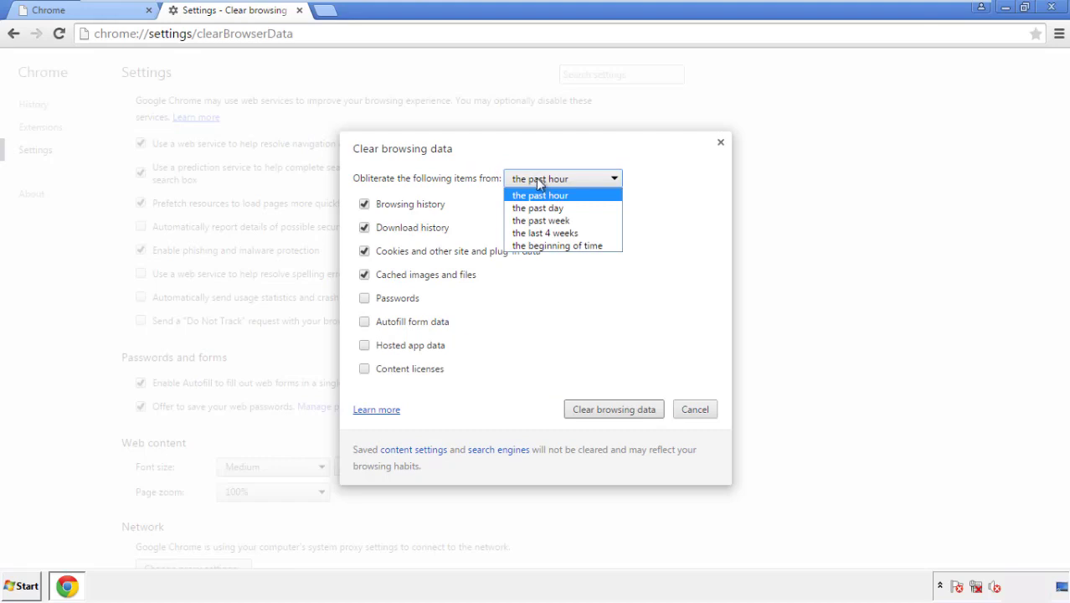
click(536, 246)
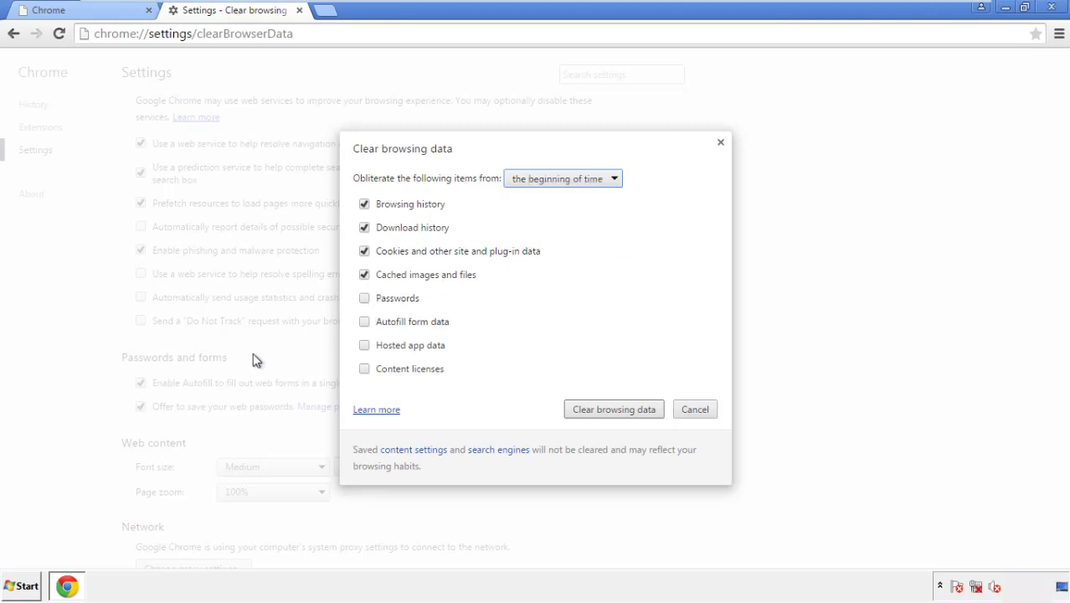
click(365, 323)
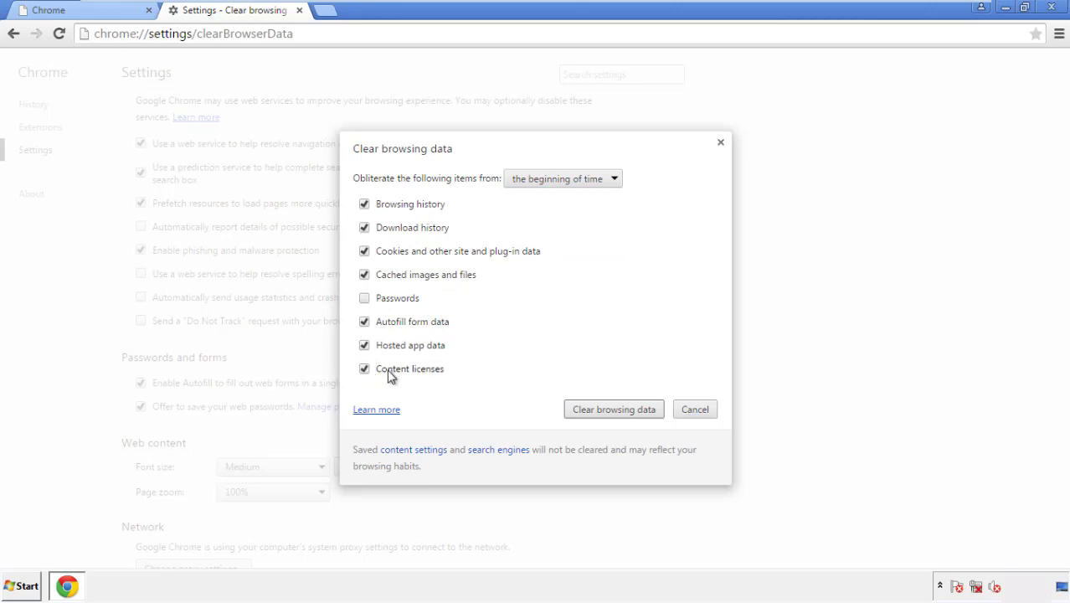
click(601, 412)
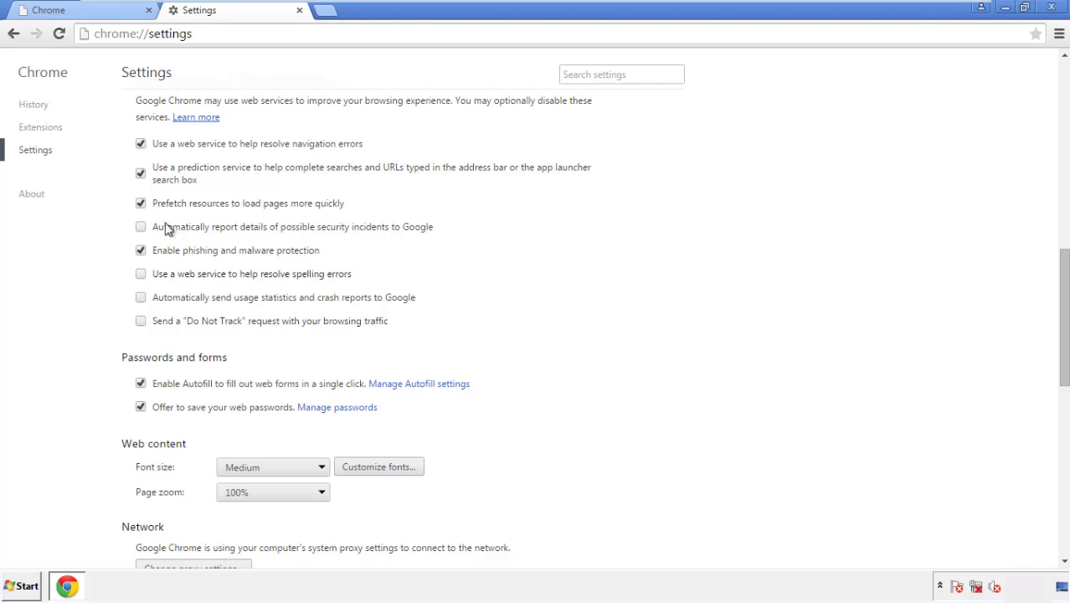
Reset Chrome's settings to their original defaults and close the browser.
drag(1063, 267, 1044, 465)
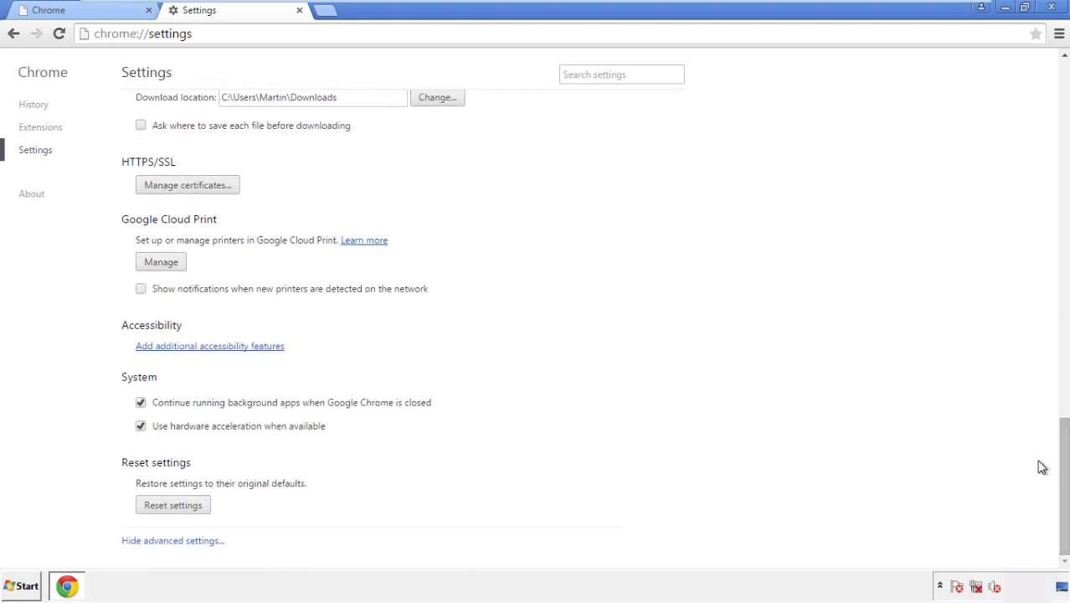
click(173, 504)
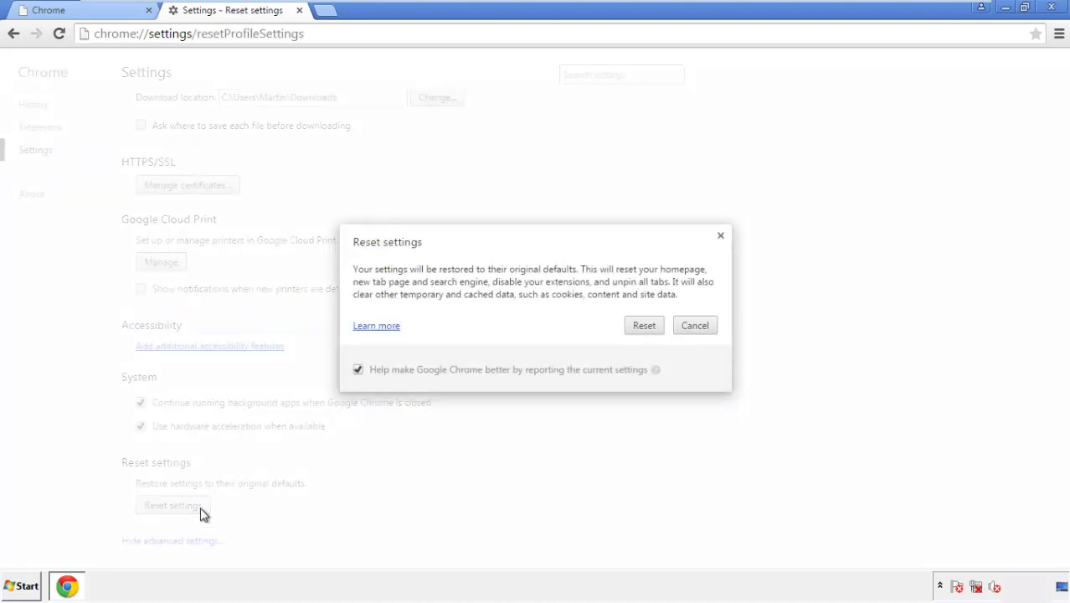
click(644, 325)
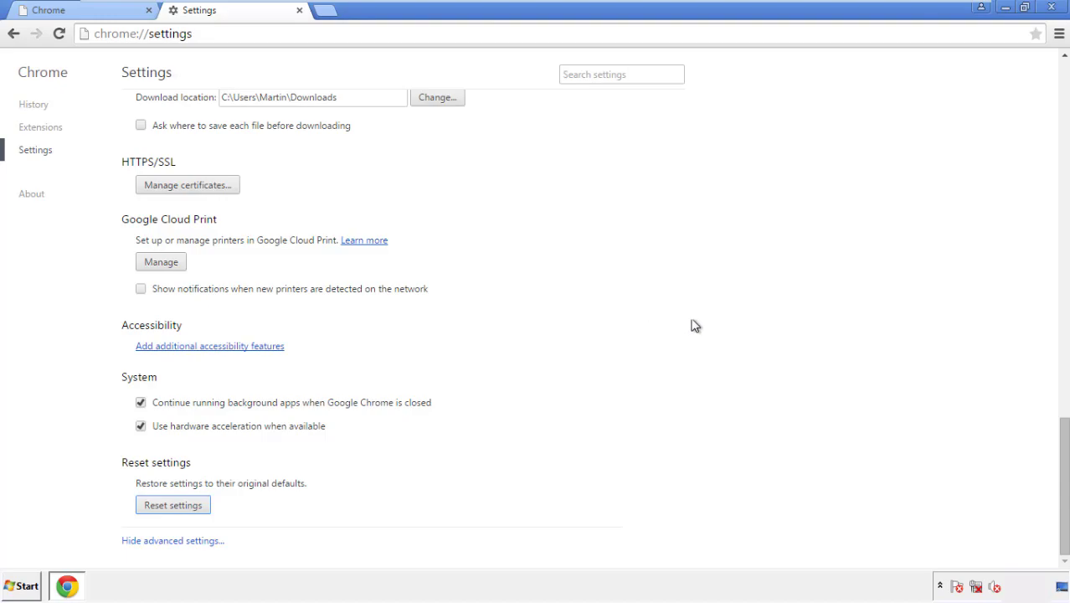
click(1048, 7)
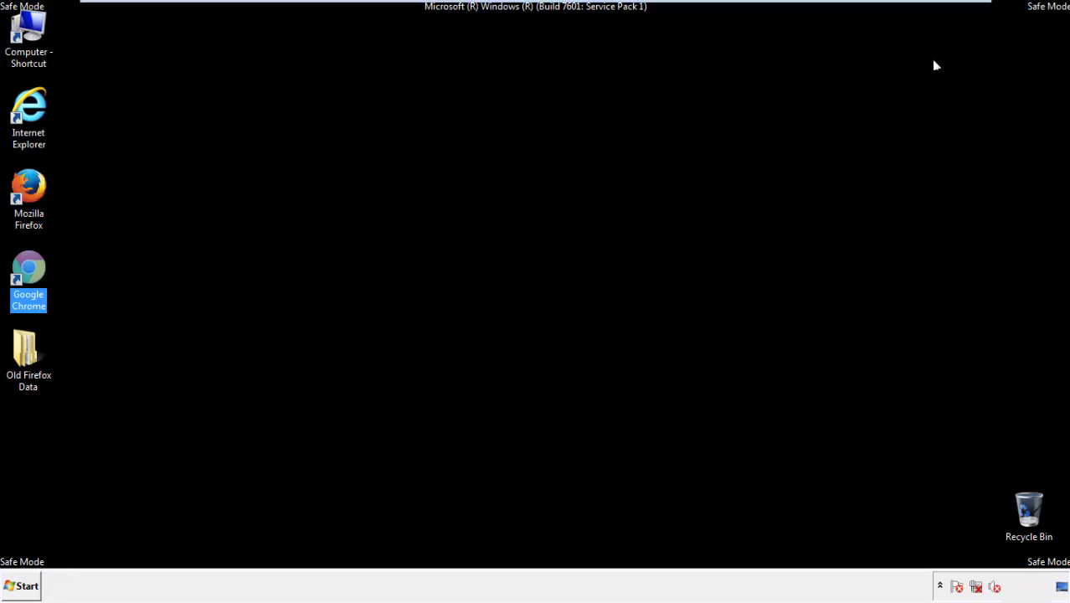
Remove the Search Mine extension in Firefox's Add-ons Manager and close Firefox.
click(578, 270)
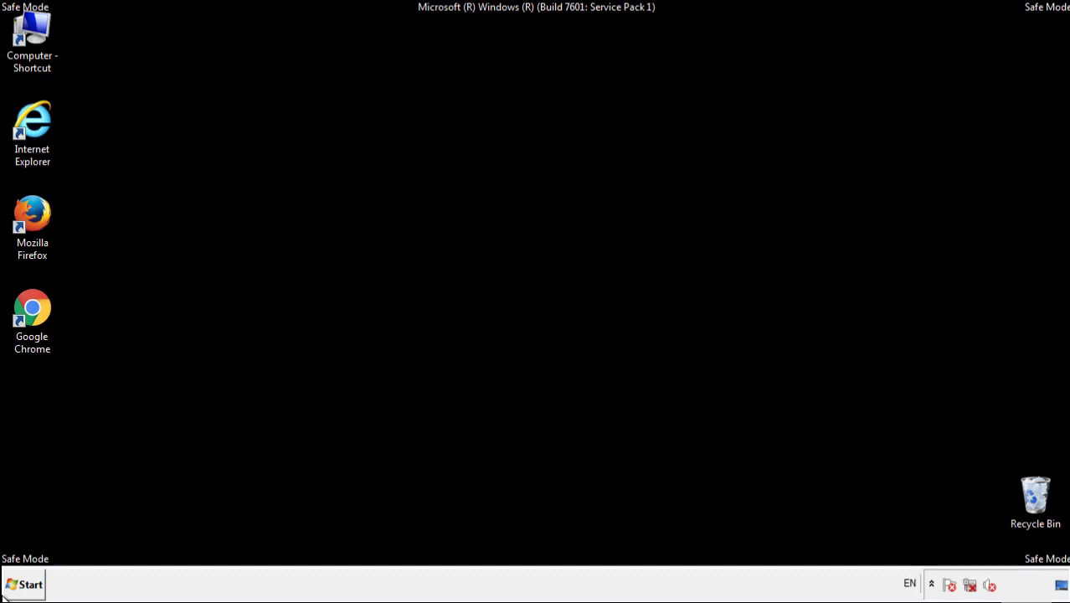
click(41, 208)
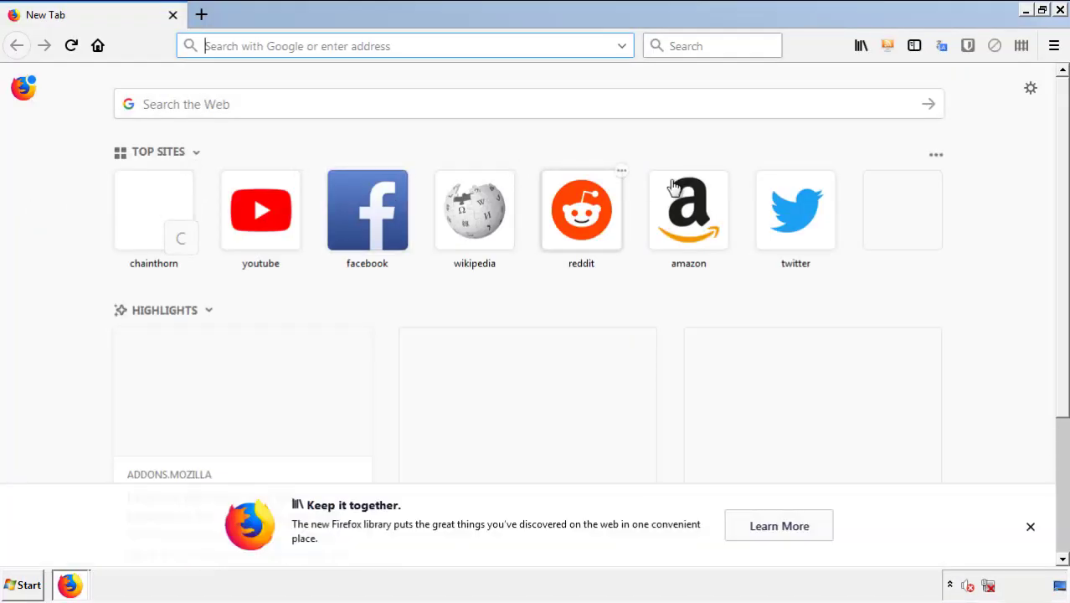
click(1053, 45)
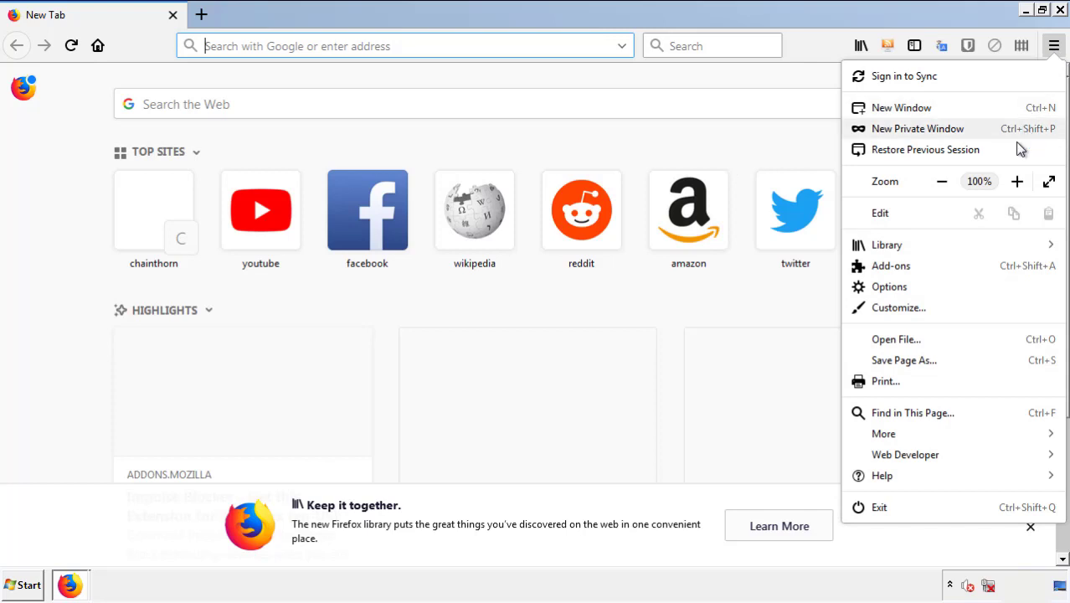
click(987, 273)
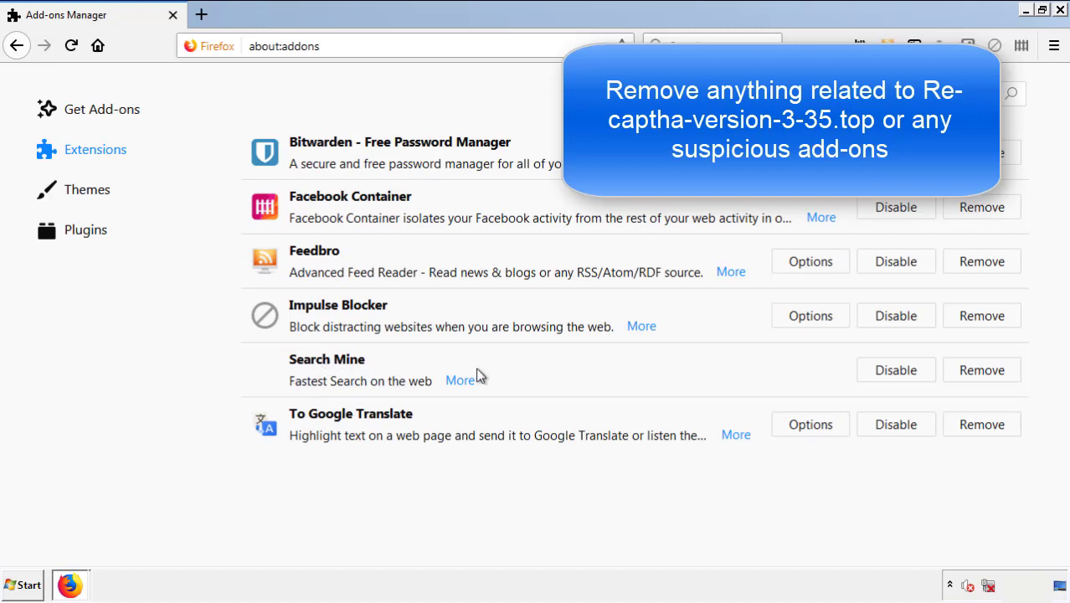
click(979, 376)
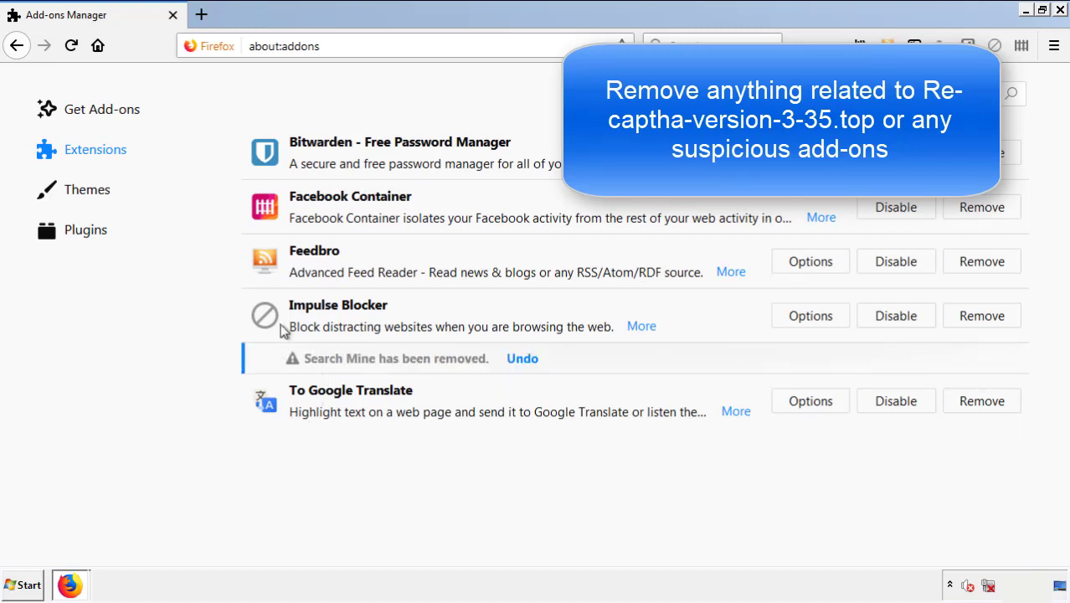
click(1061, 10)
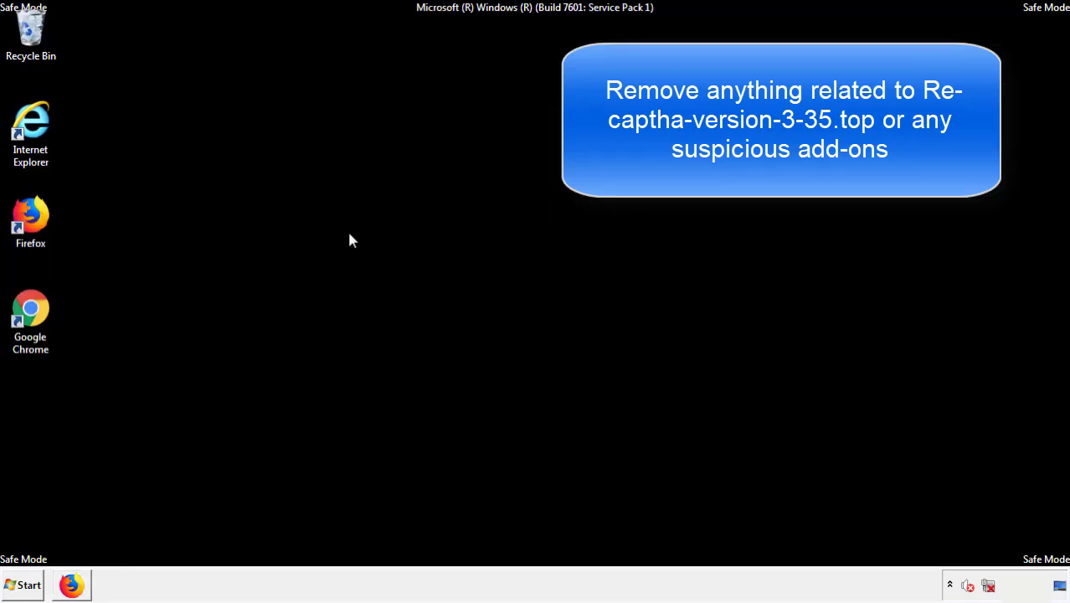
Remove the Search Mine extension from Chrome's Extensions page, close Chrome, and open Start.
double_click(29, 326)
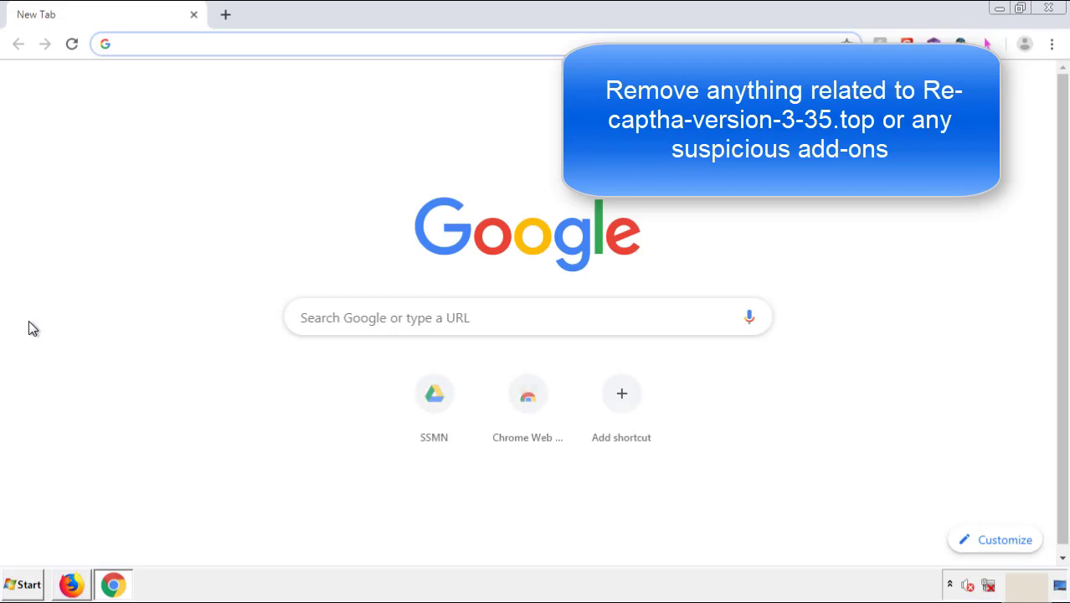
click(1051, 44)
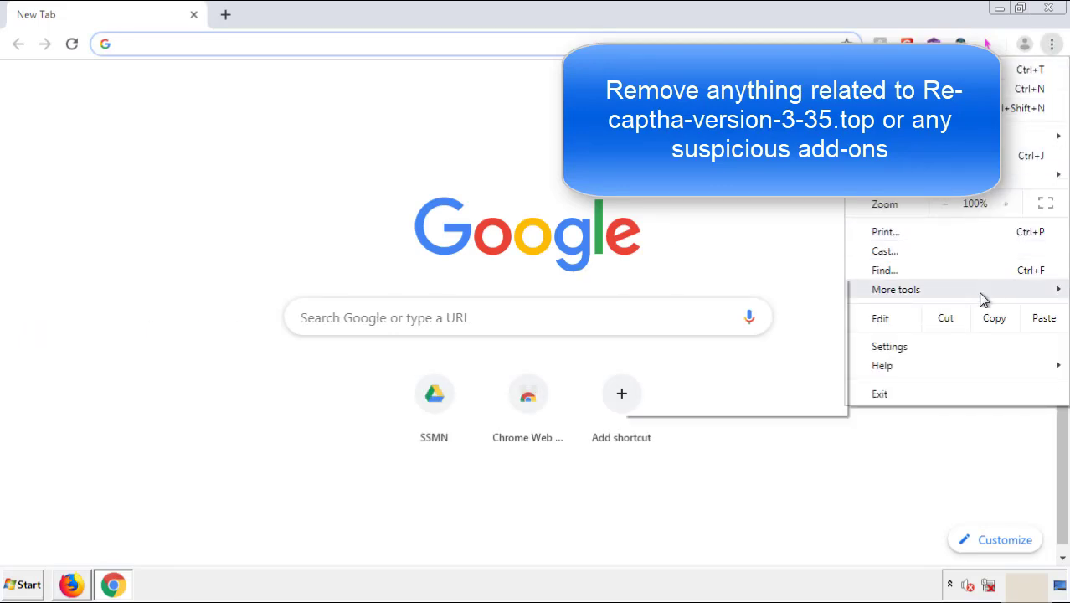
mouse_move(979, 292)
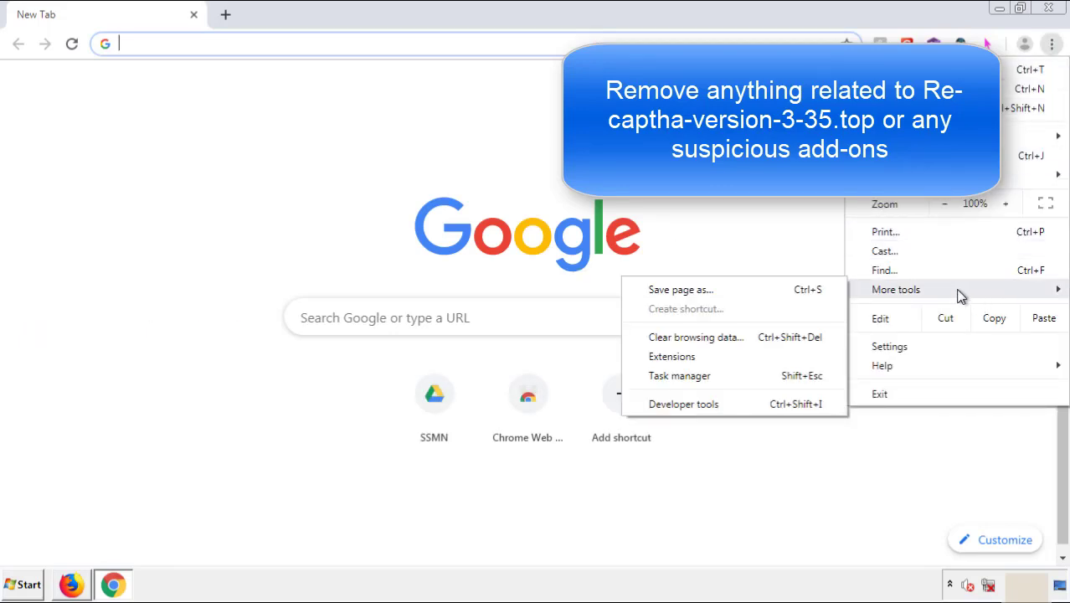
click(680, 356)
scroll(303, 279, down, 5)
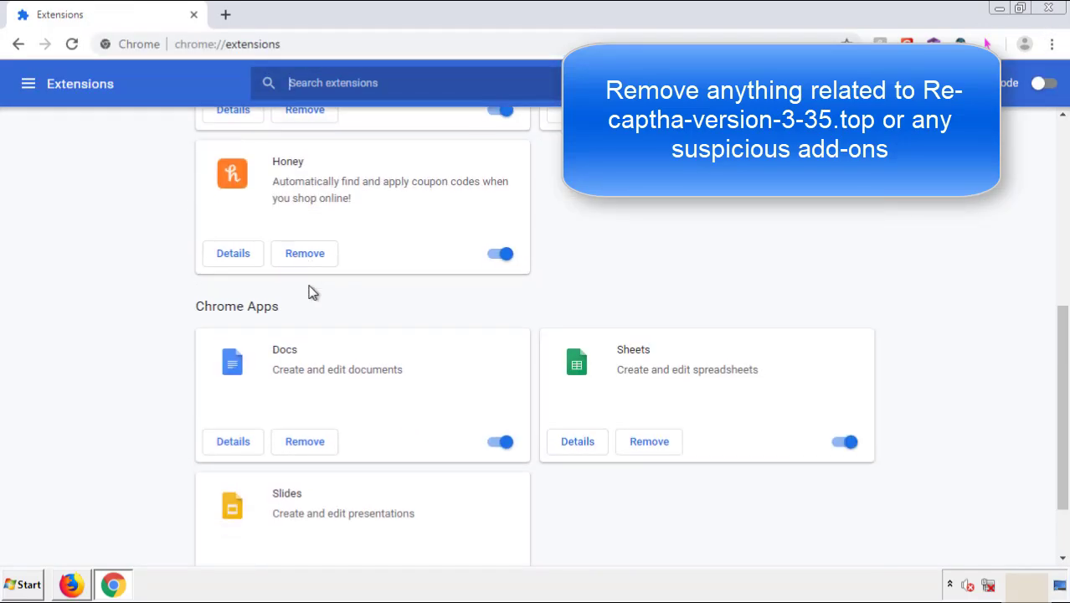
scroll(403, 305, up, 5)
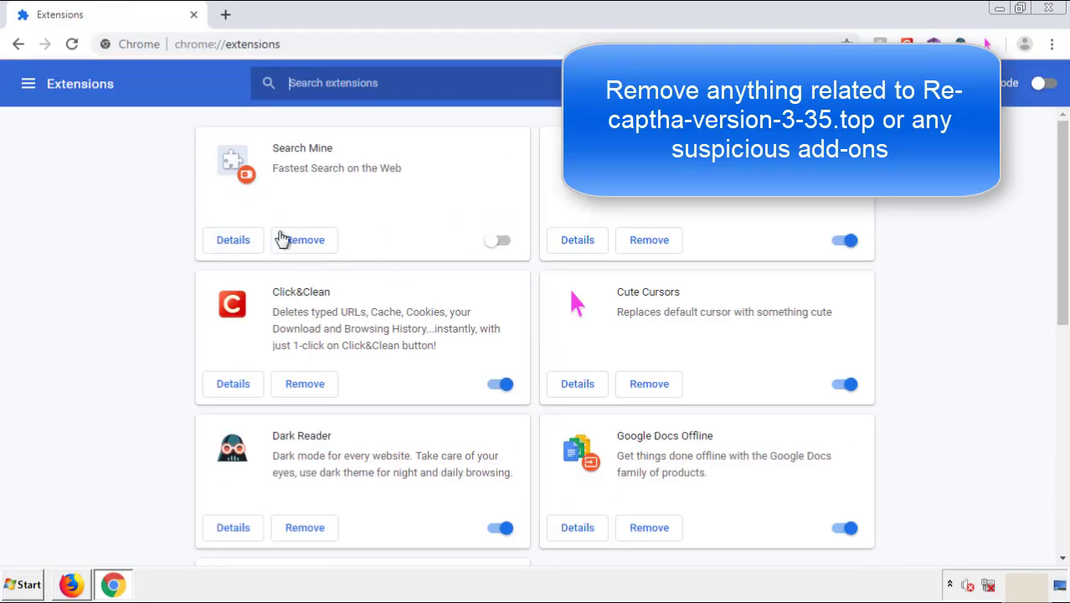
click(303, 245)
key(Return)
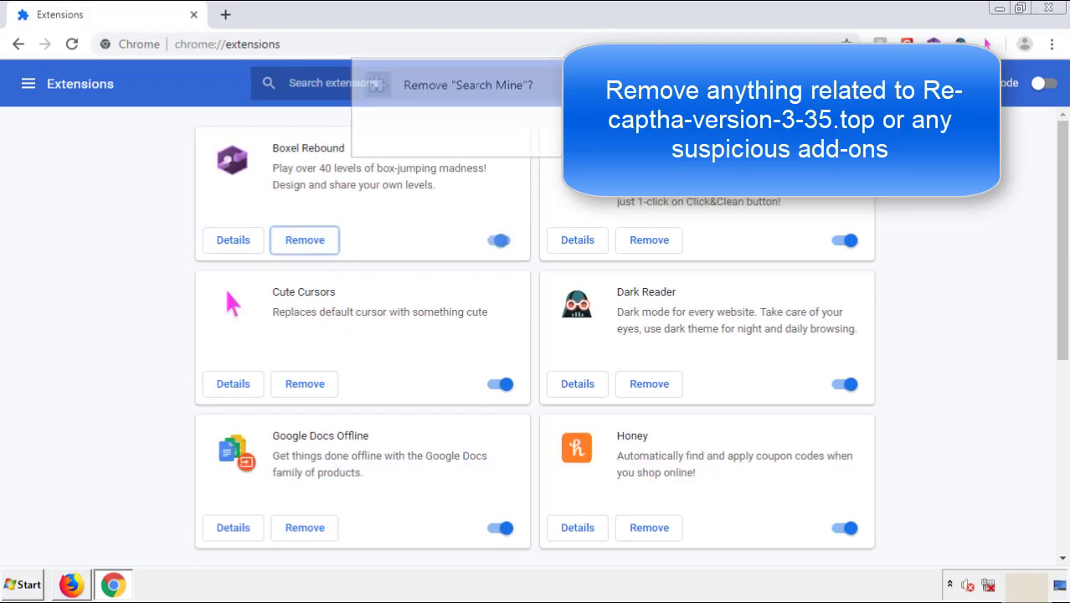
click(1053, 10)
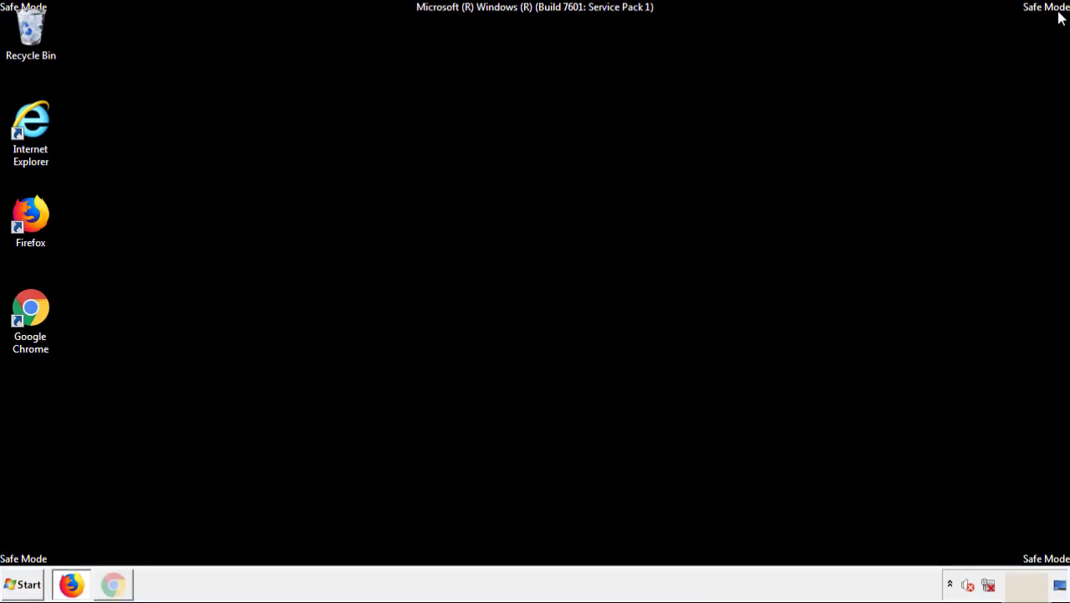
click(30, 588)
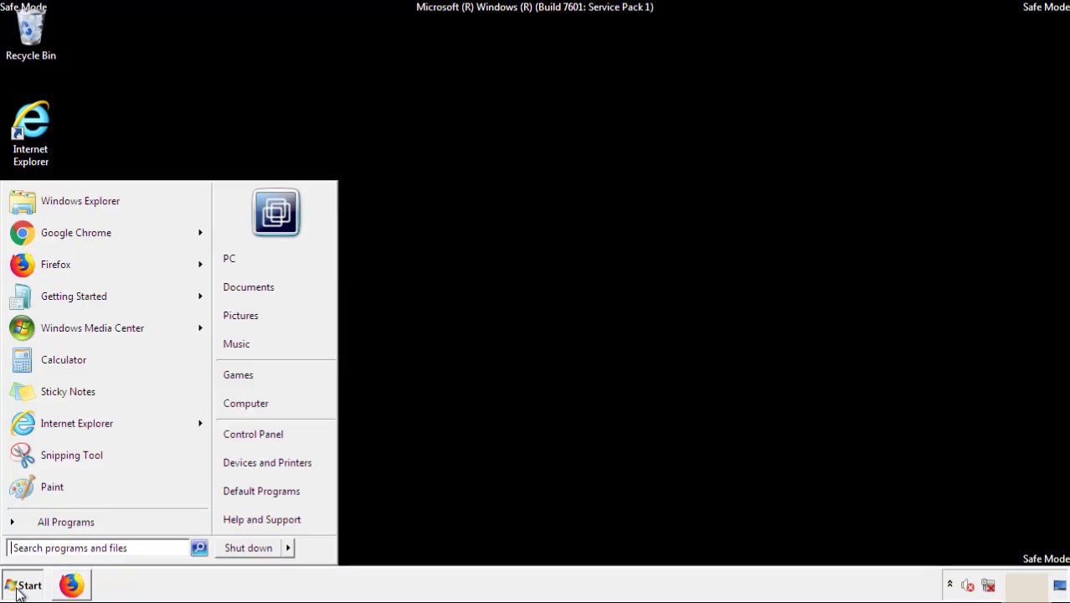